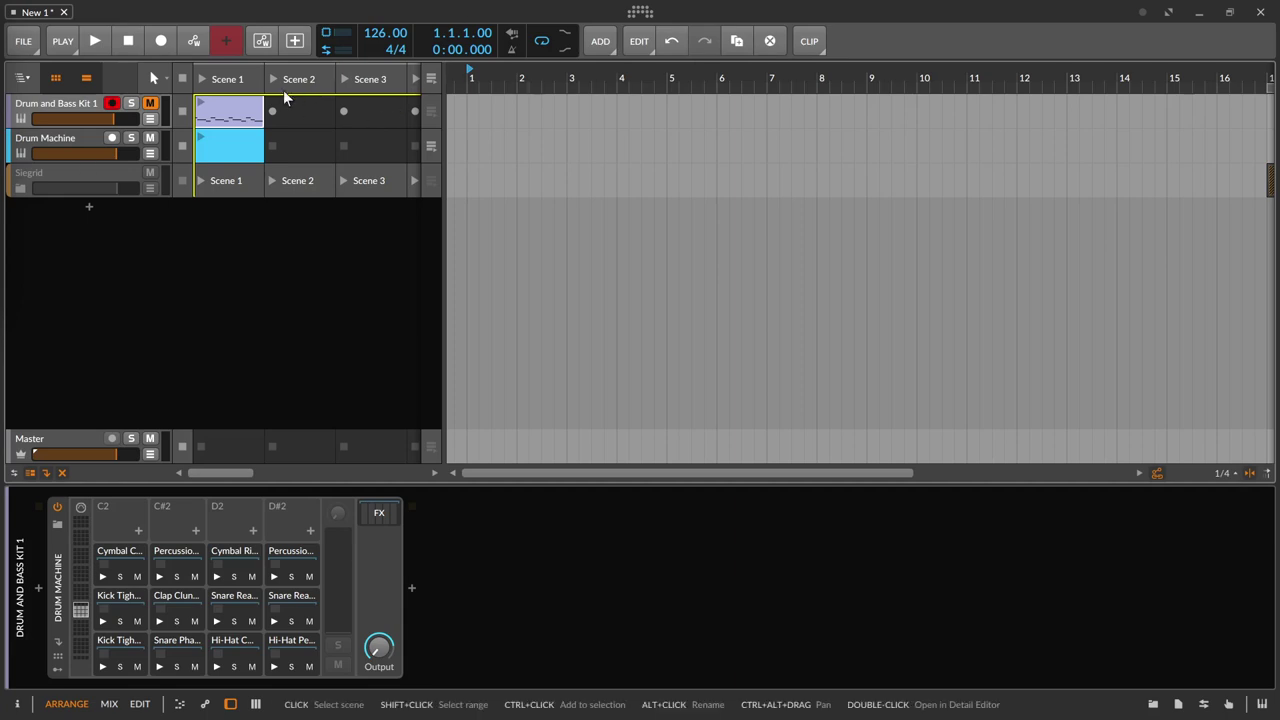
# Examine the F0, E0 and D#0 hi-hat notes in the Drum and Bass Kit 1 clip, selecting each pitch in turn.
pyautogui.doubleClick(236, 110)
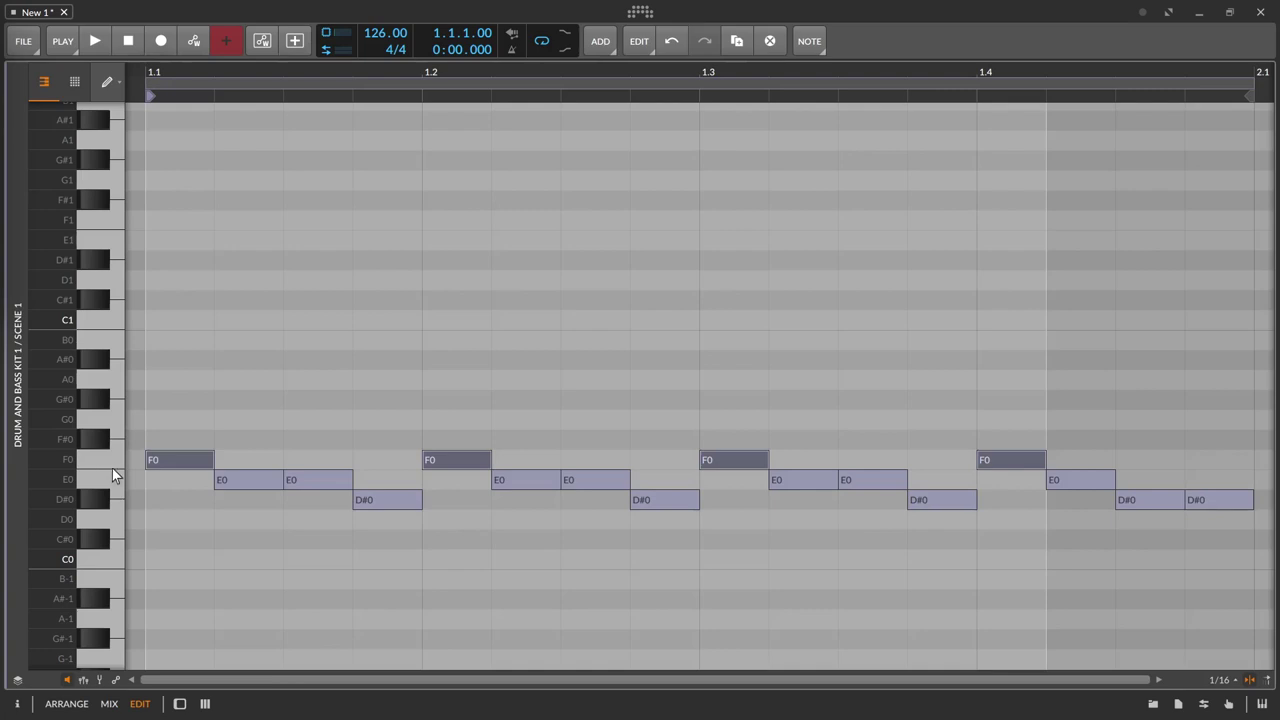
pyautogui.click(109, 480)
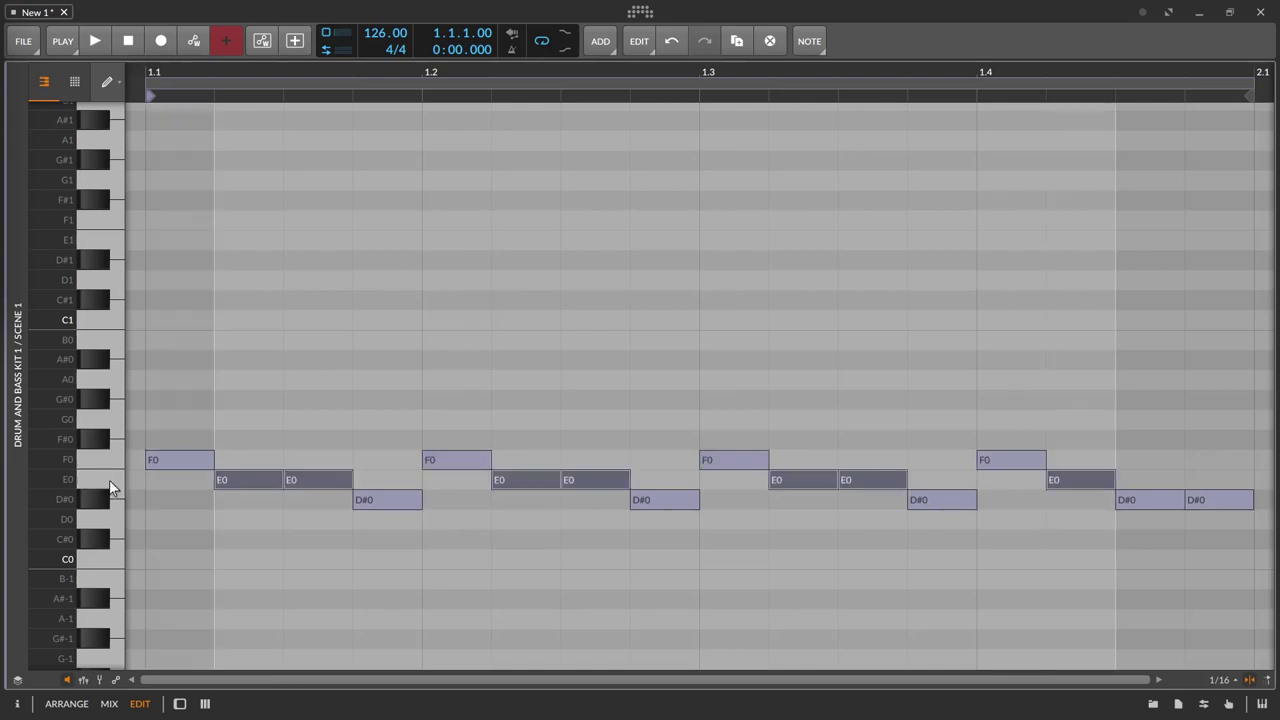
pyautogui.click(98, 505)
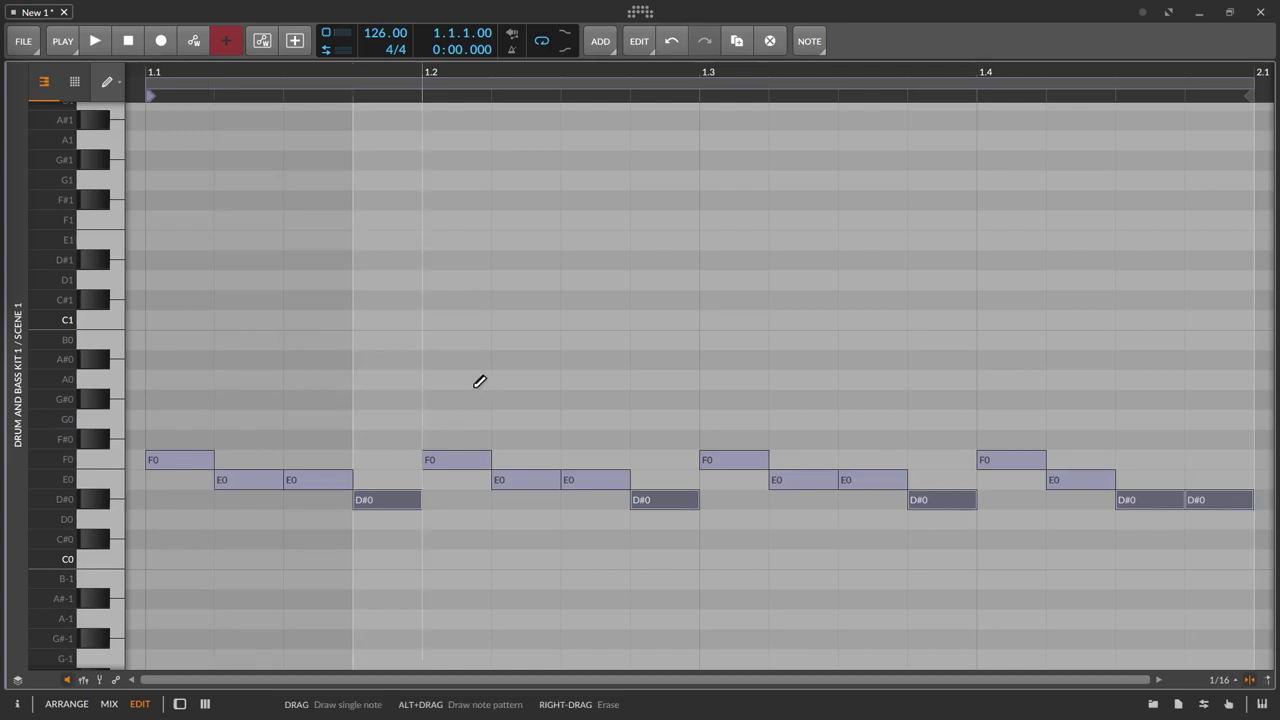
pyautogui.hotkey('alt', '1')
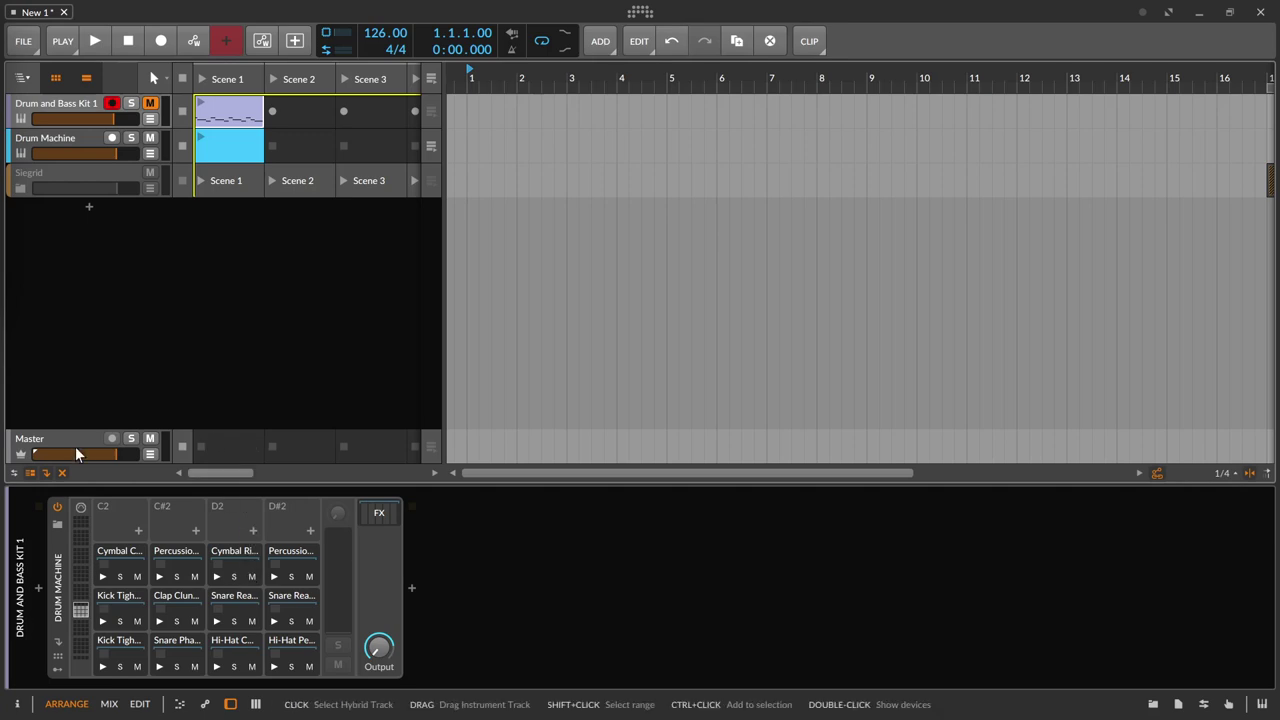
# Inspect the device chain of the Drum Machine track, from the Hat 1 sampler through the Tool and Peak Limiter.
pyautogui.click(76, 138)
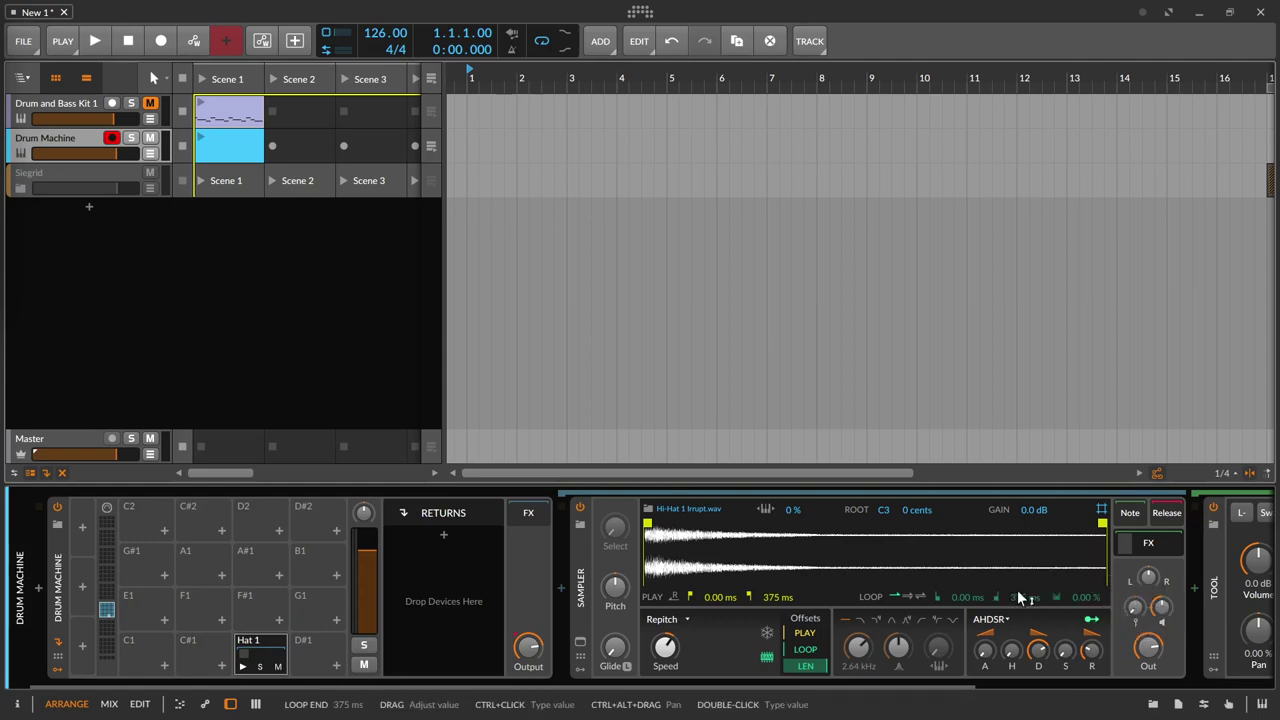
pyautogui.hscroll(5, 1020, 597)
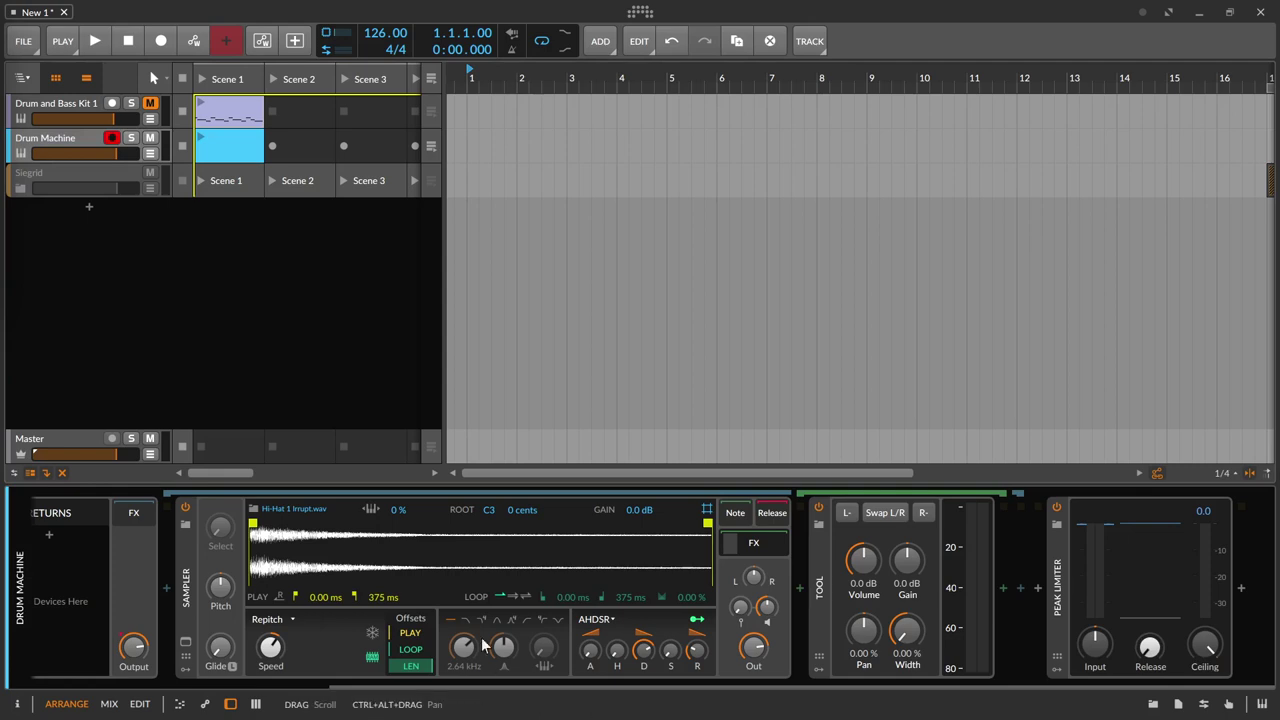
pyautogui.hscroll(-3, 513, 625)
pyautogui.hscroll(-2, 513, 628)
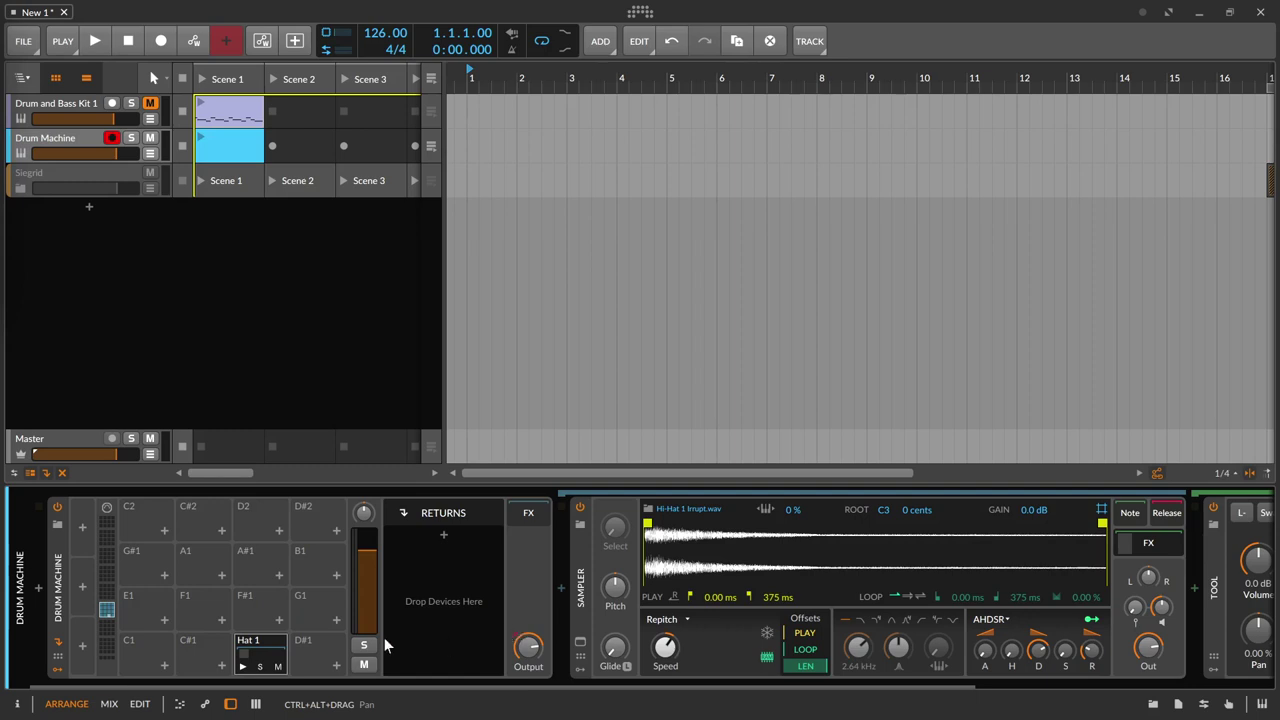
# Duplicate the Hat 1 pad onto F#1, A#1 and D2, and check the hat lanes in the Drum Machine clip.
pyautogui.click(266, 660)
pyautogui.moveTo(266, 660); pyautogui.dragTo(275, 532)
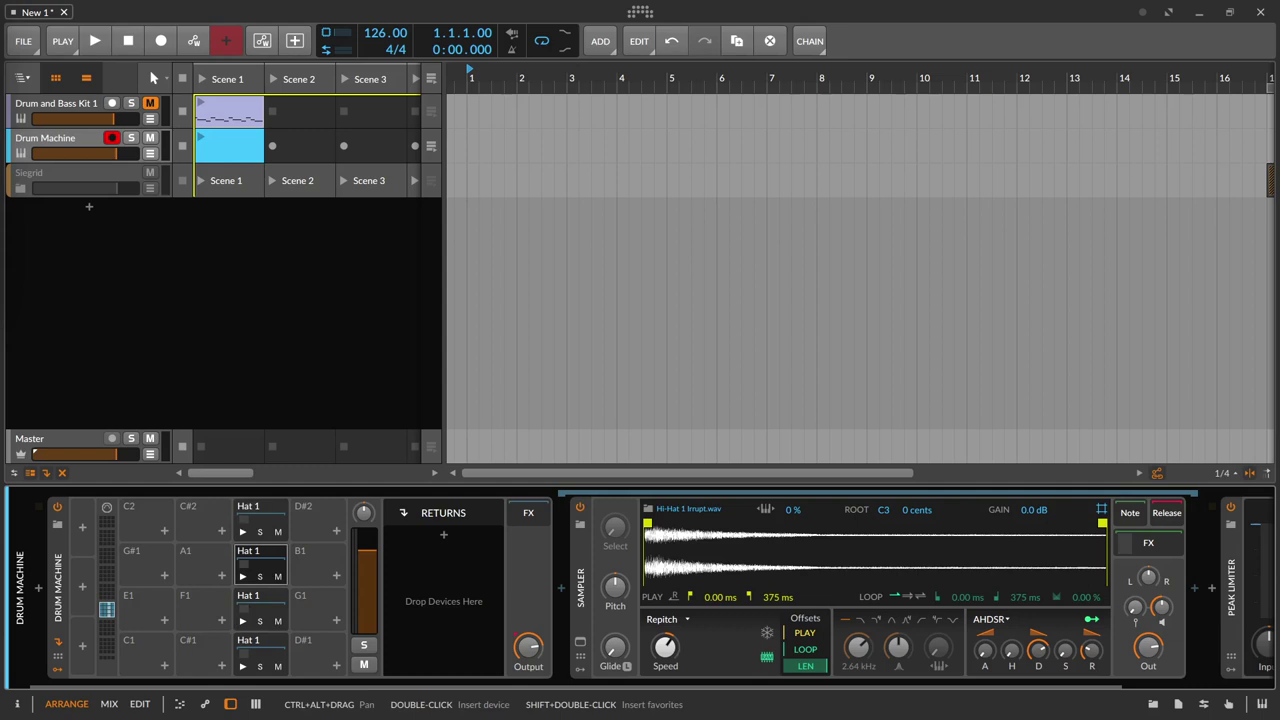
pyautogui.click(222, 148)
pyautogui.doubleClick(222, 148)
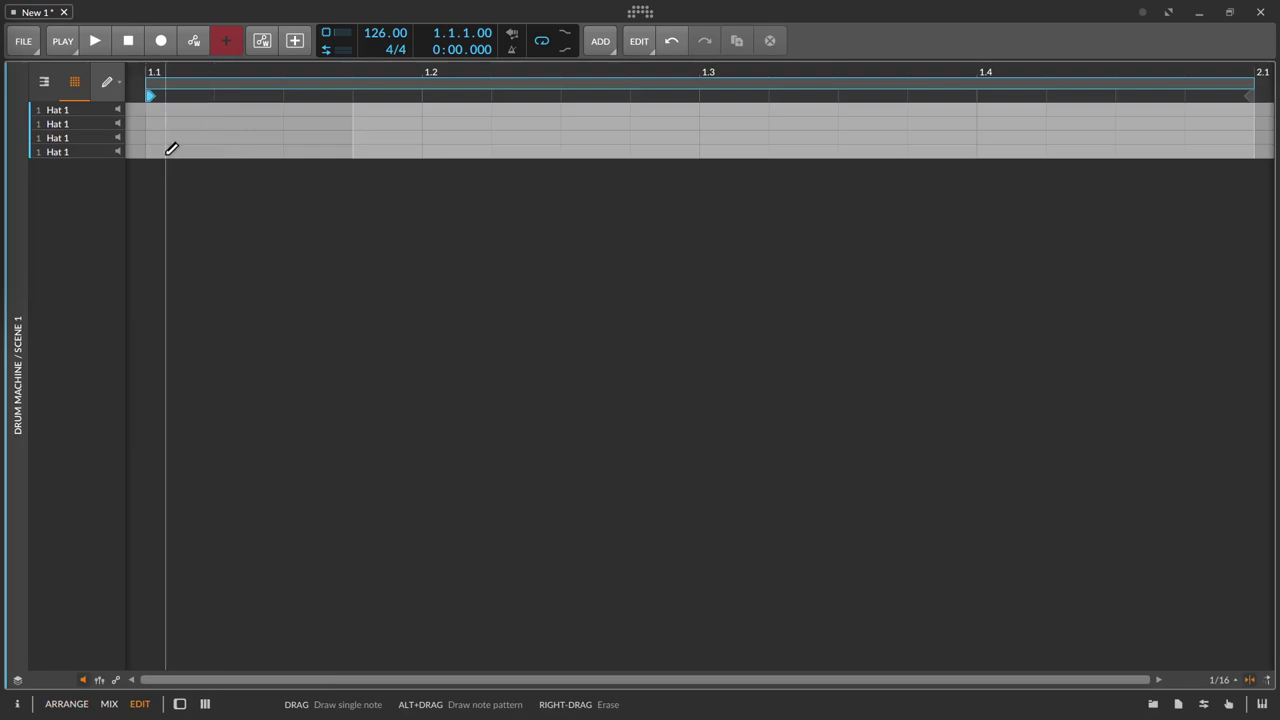
pyautogui.hotkey('alt', '1')
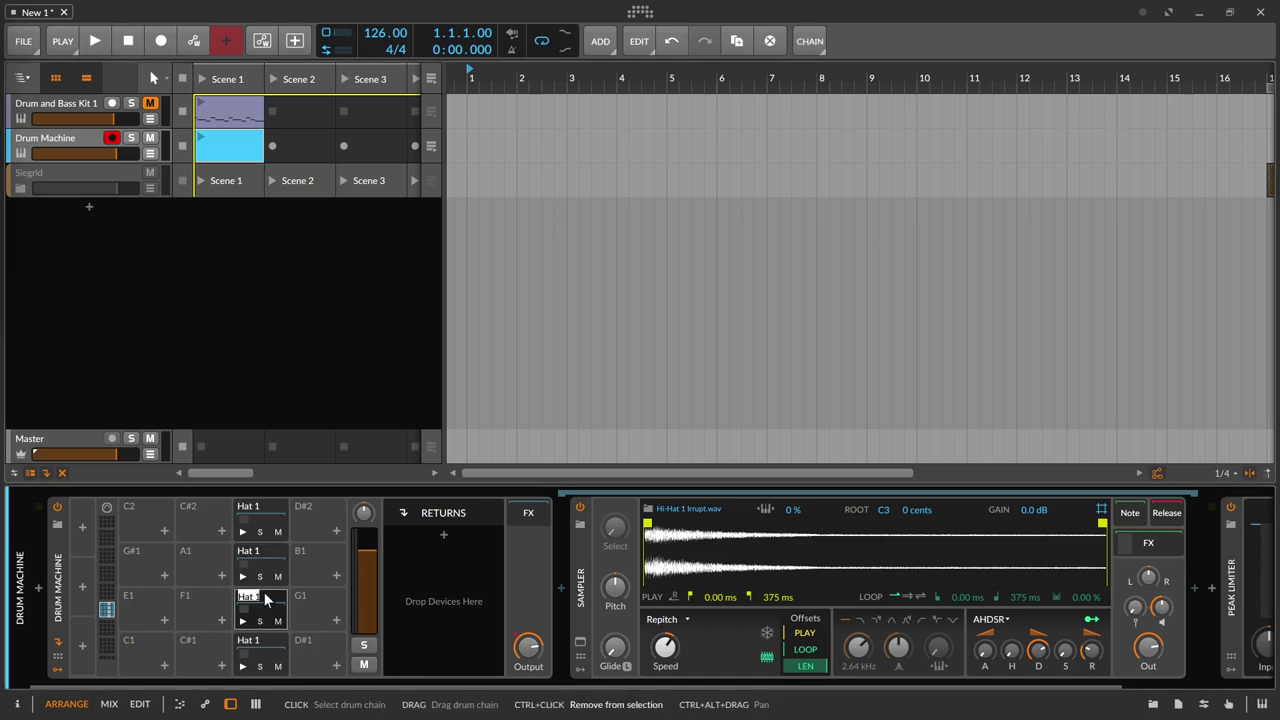
# Rename the duplicated pads on F#1, A#1 and D2 as Hat 2, Hat 3 and Hat 4.
pyautogui.keyDown('ctrl'); pyautogui.click(264, 599); pyautogui.keyUp('ctrl')
pyautogui.click(263, 599)
pyautogui.press('Return')
pyautogui.press('Up')
pyautogui.hotkey('ctrl', 'r')
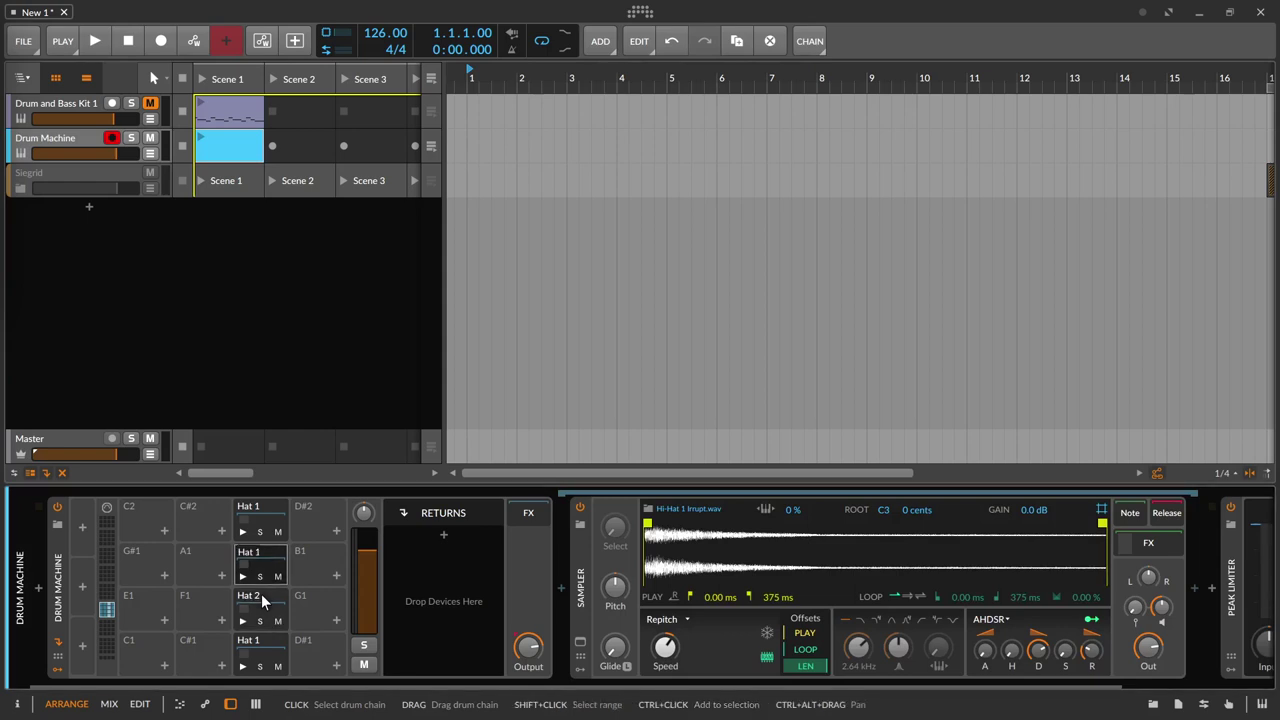
pyautogui.press('BackSpace')
pyautogui.write('3')
pyautogui.press('Return')
pyautogui.press('Up')
pyautogui.hotkey('ctrl', 'r')
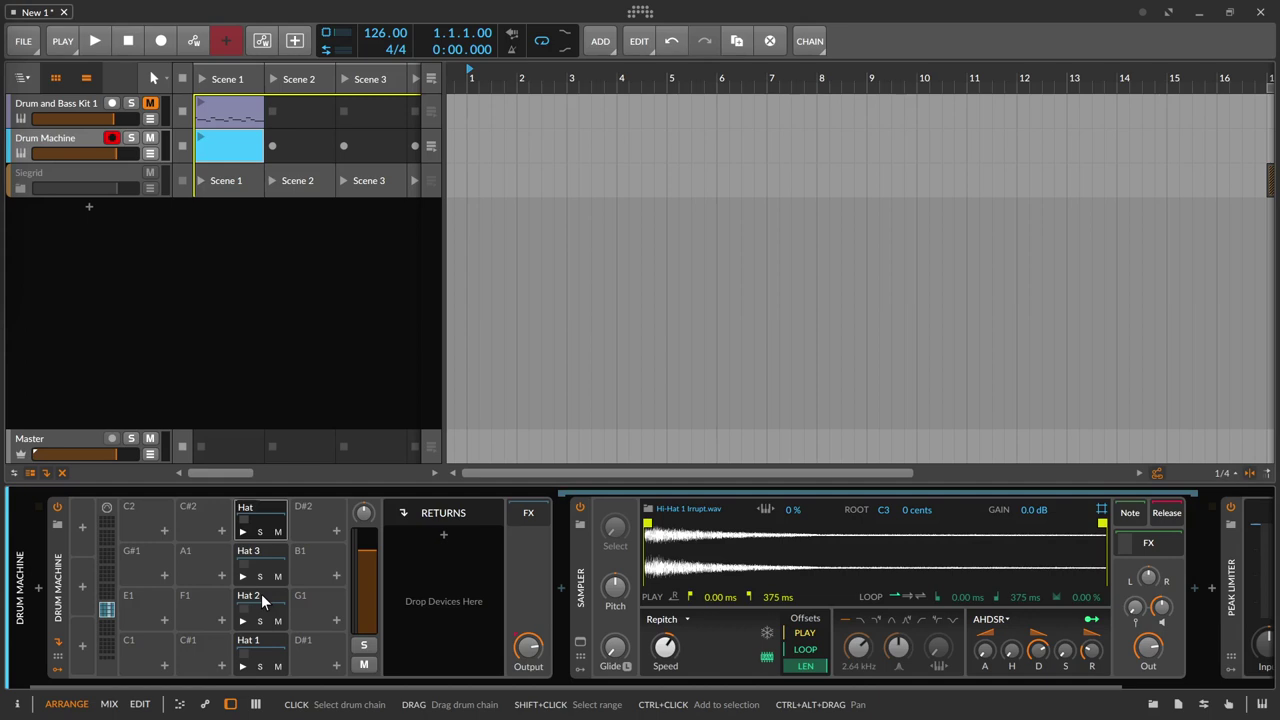
pyautogui.write('4')
pyautogui.press('Return')
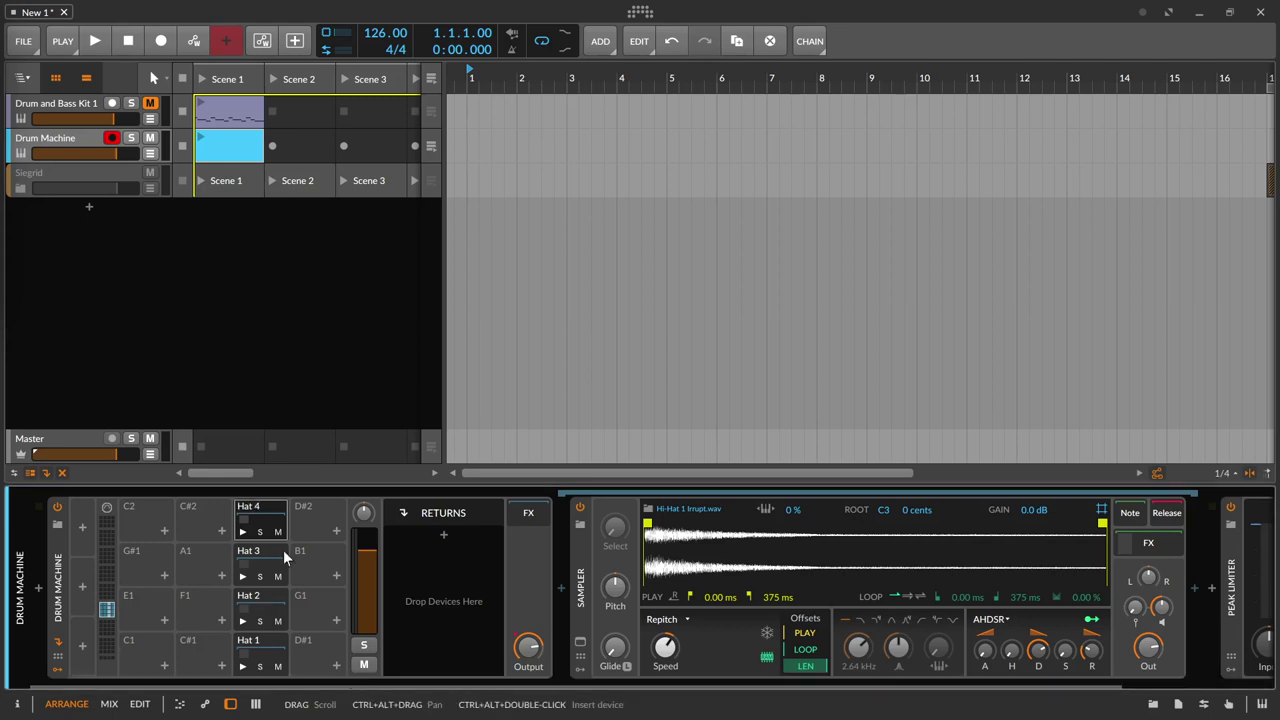
# Add sixteenth-long Hat 1 notes on all four beats of the Drum Machine track's Scene 1 clip.
pyautogui.click(234, 149)
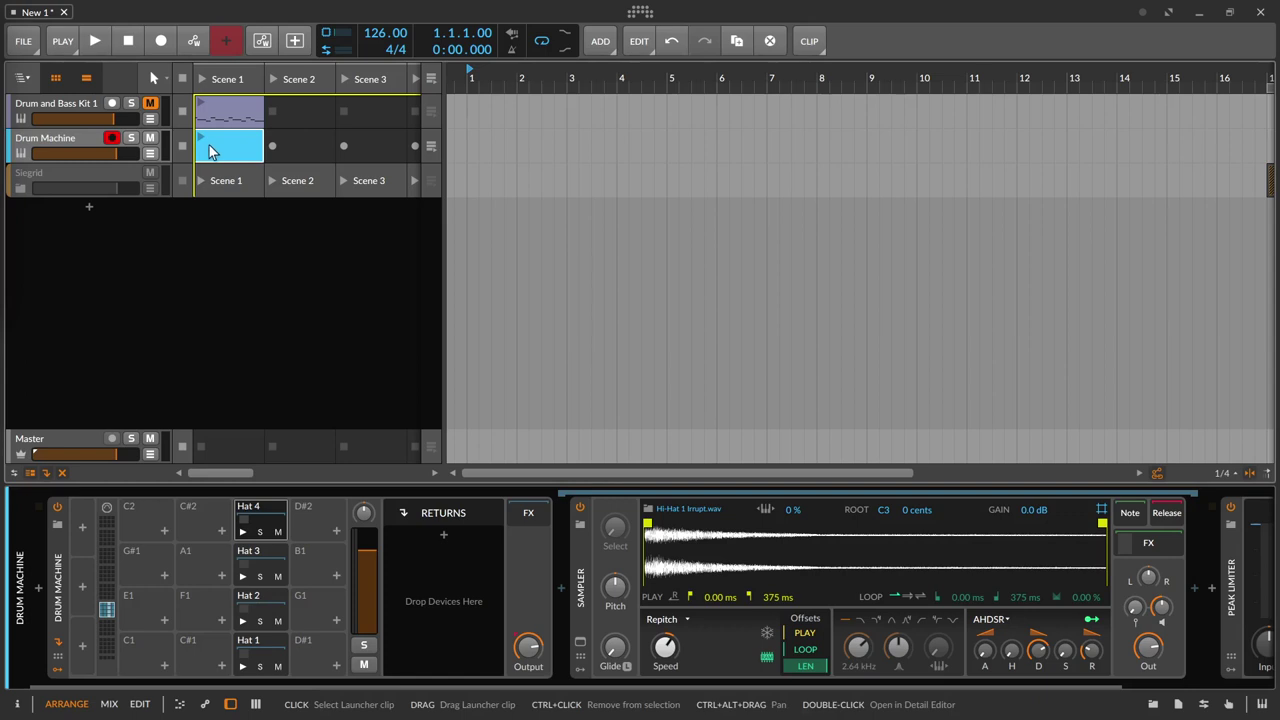
pyautogui.doubleClick(211, 148)
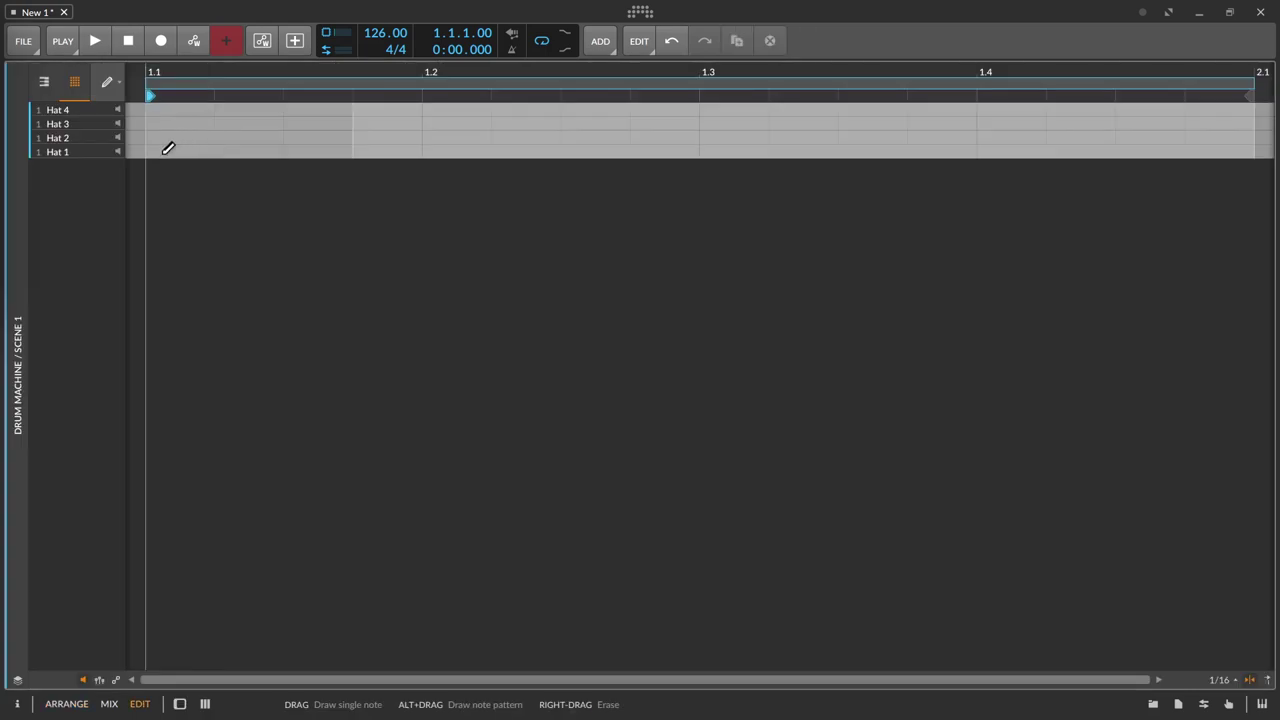
pyautogui.click(166, 150)
pyautogui.click(436, 151)
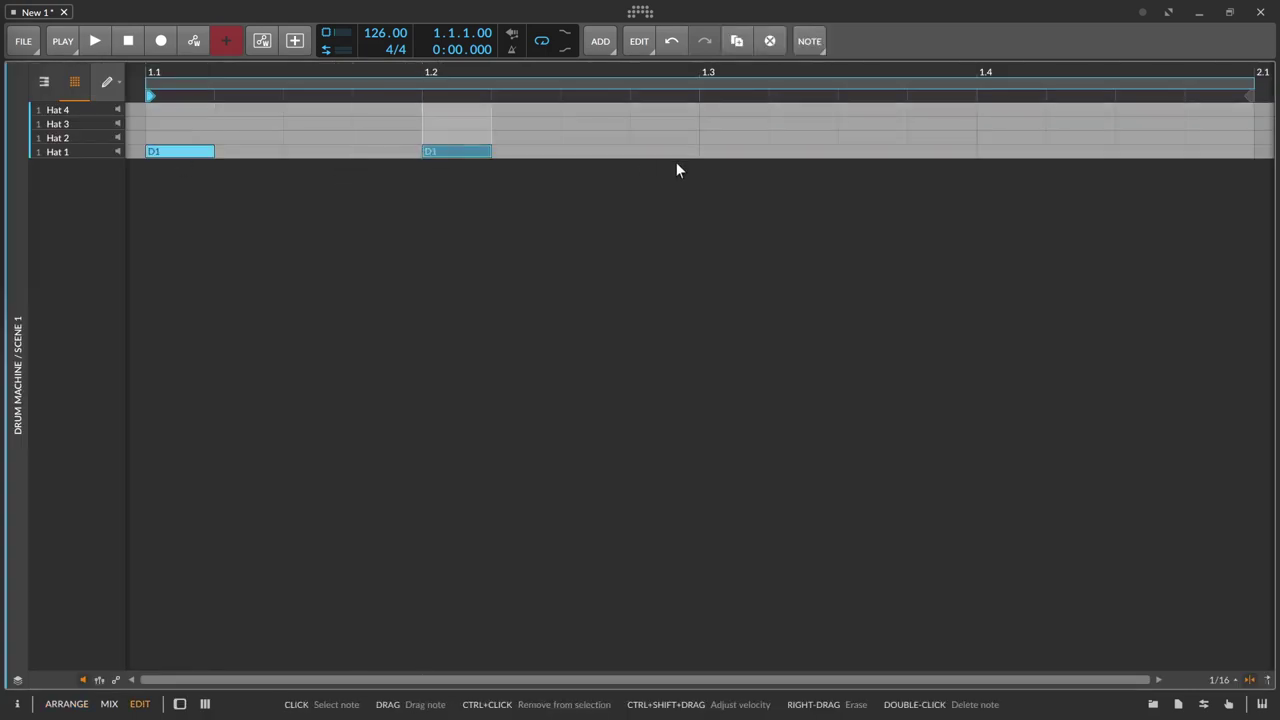
pyautogui.click(720, 151)
pyautogui.click(980, 151)
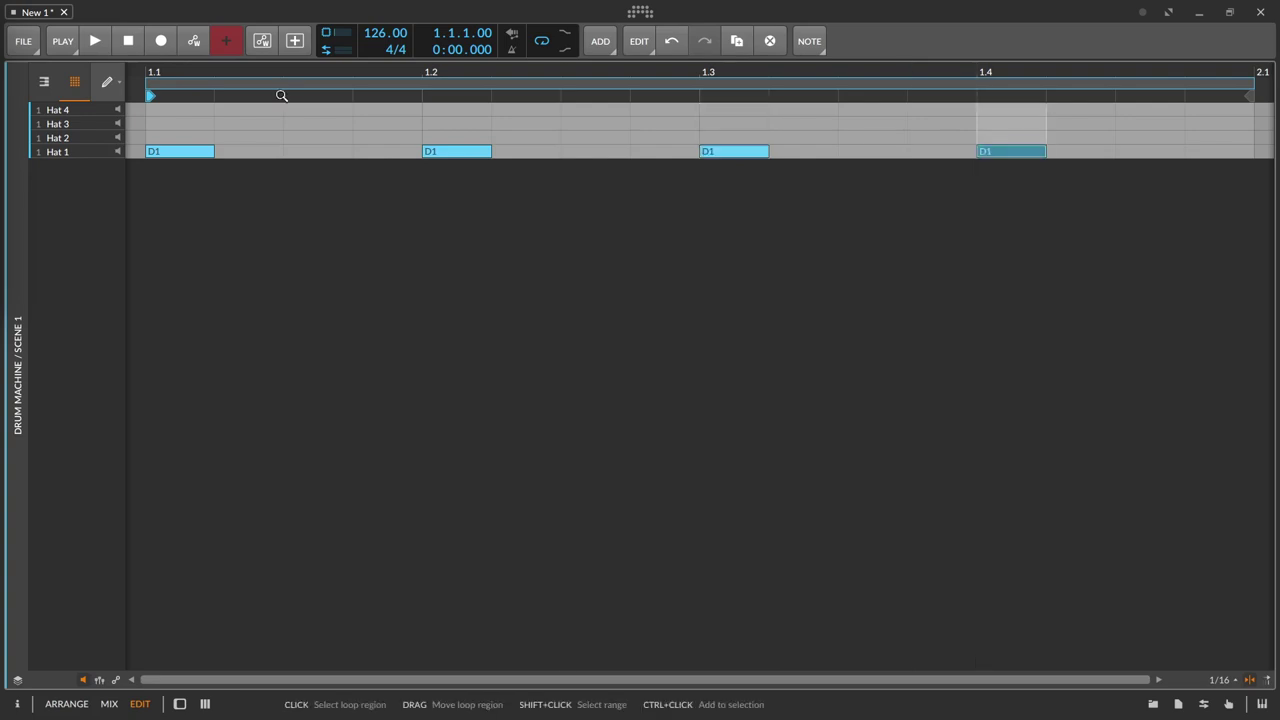
# Add Hat 2 notes on the second sixteenth of each of the four beats.
pyautogui.click(232, 137)
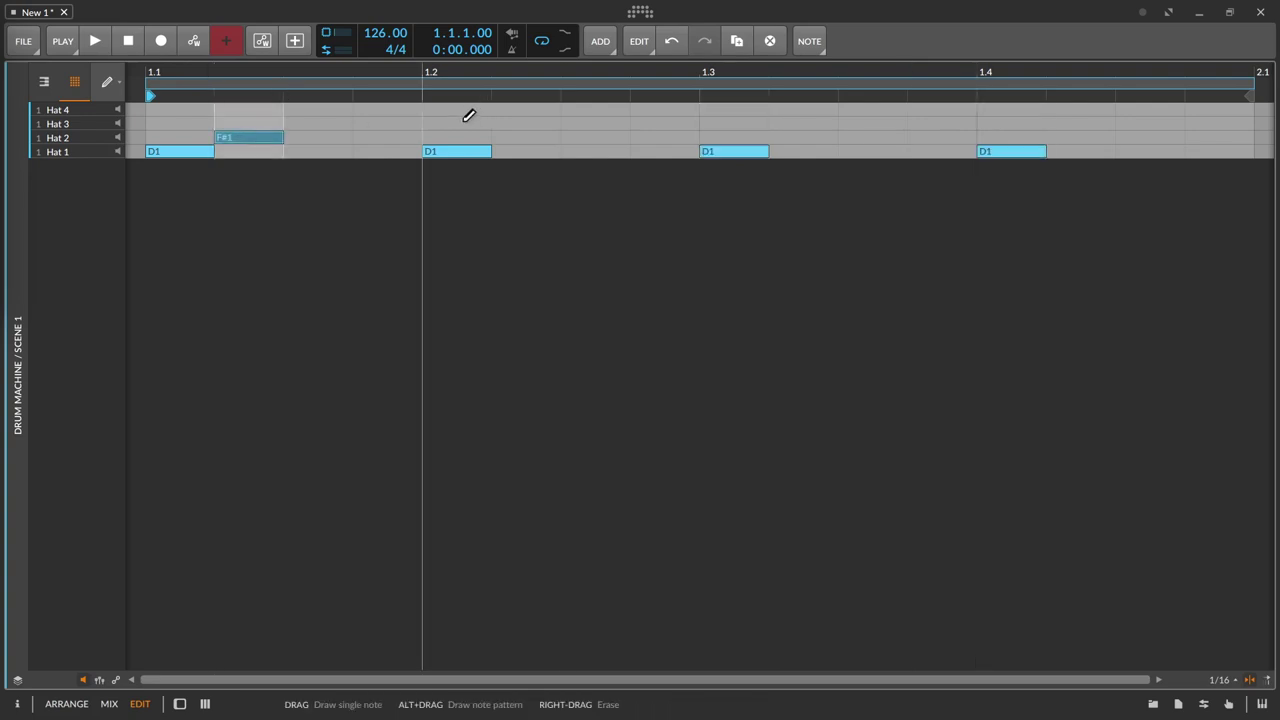
pyautogui.click(520, 137)
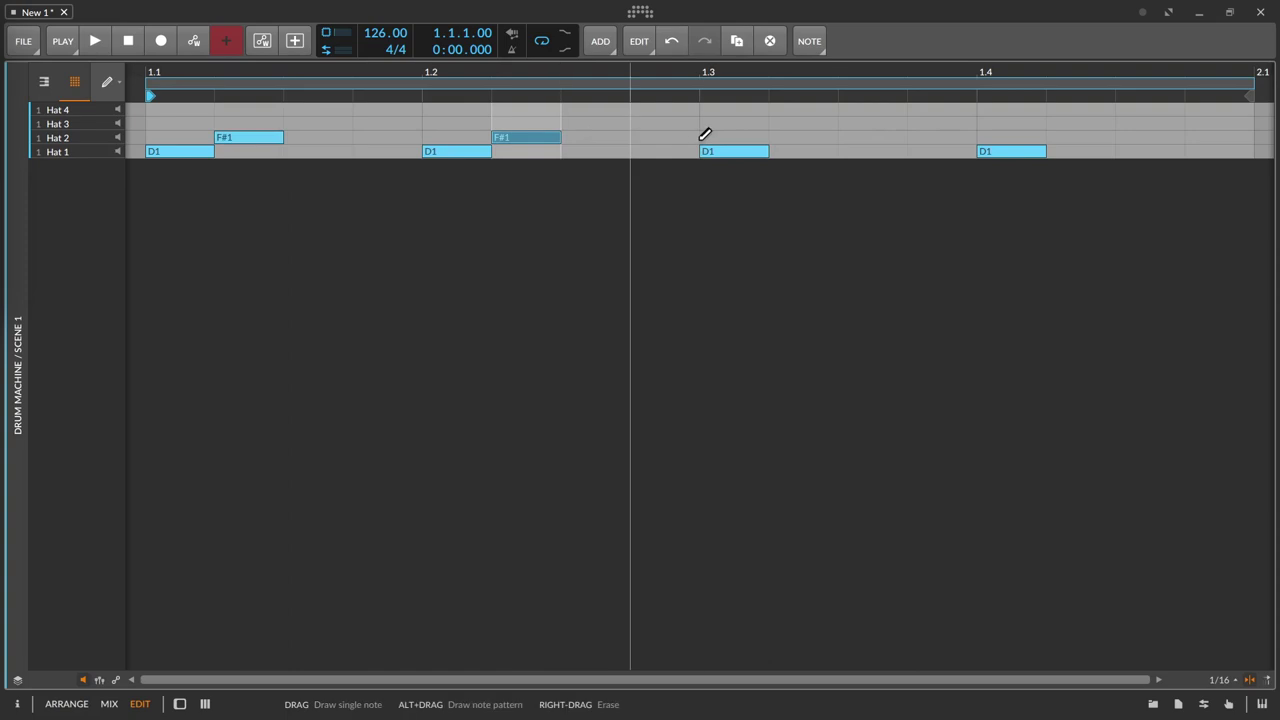
pyautogui.click(820, 136)
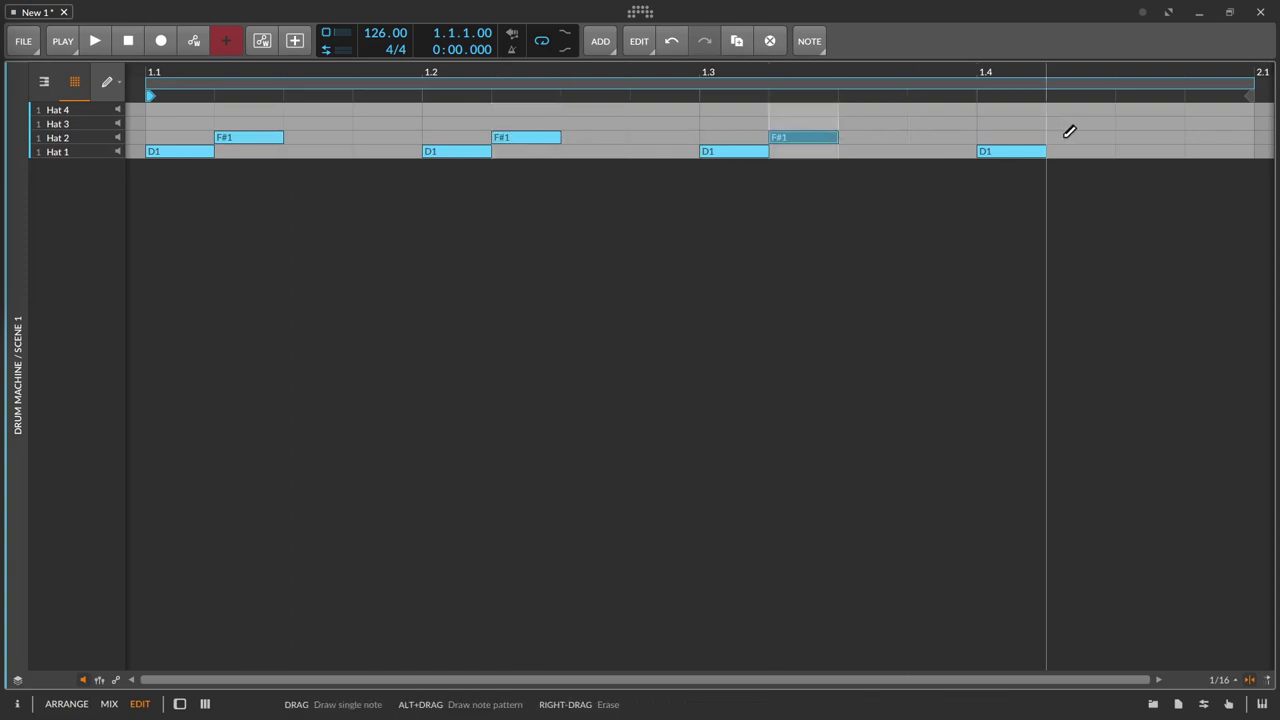
pyautogui.click(1069, 136)
# Fill the last two sixteenths of beats 1 to 3 with Hat 3 notes, and those of beat 4 with Hat 2 and Hat 3.
pyautogui.moveTo(306, 123); pyautogui.dragTo(392, 115)
pyautogui.click(395, 122)
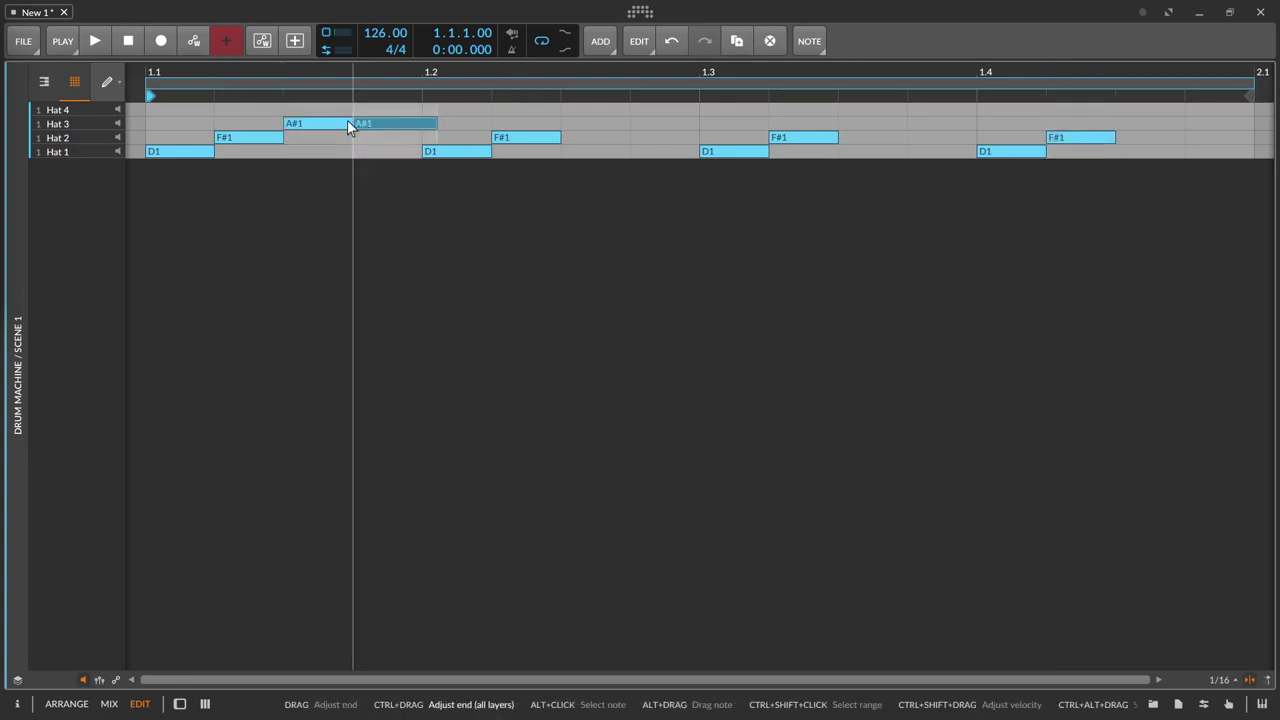
pyautogui.hotkey('ctrl', 'z')
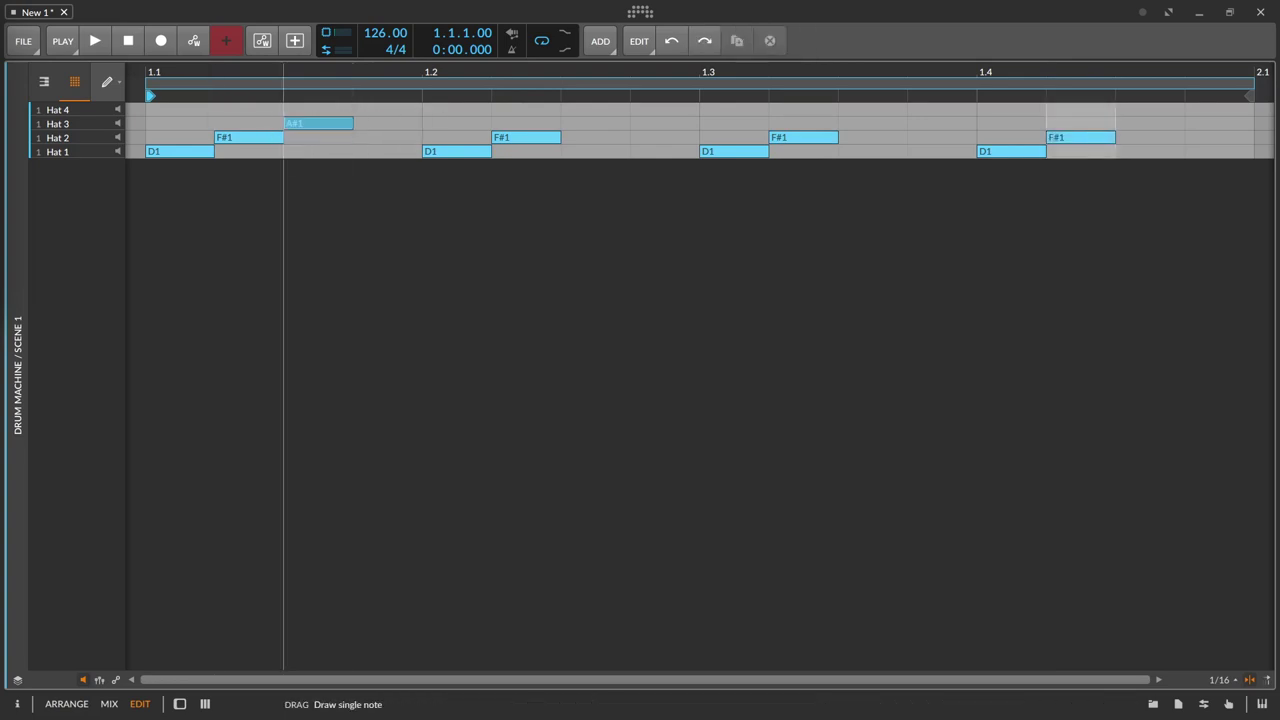
pyautogui.click(385, 123)
pyautogui.click(592, 123)
pyautogui.click(657, 122)
pyautogui.click(880, 122)
pyautogui.click(940, 122)
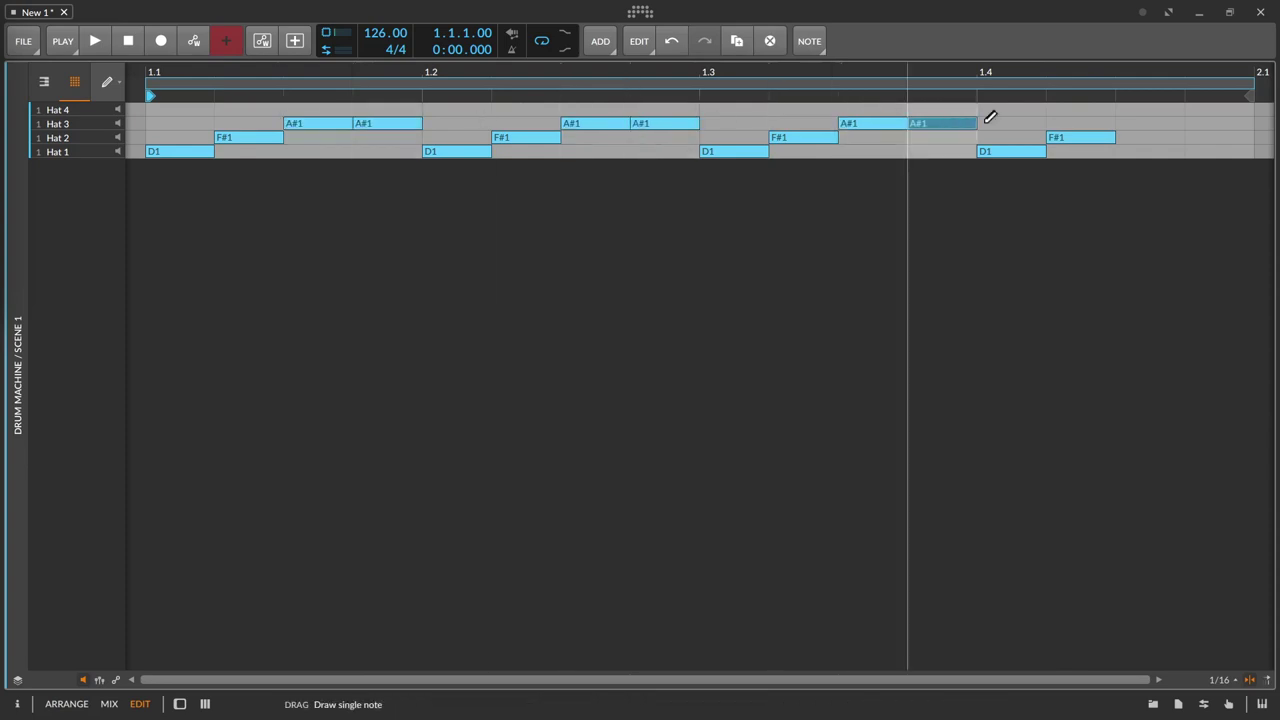
pyautogui.click(1145, 137)
pyautogui.click(1212, 123)
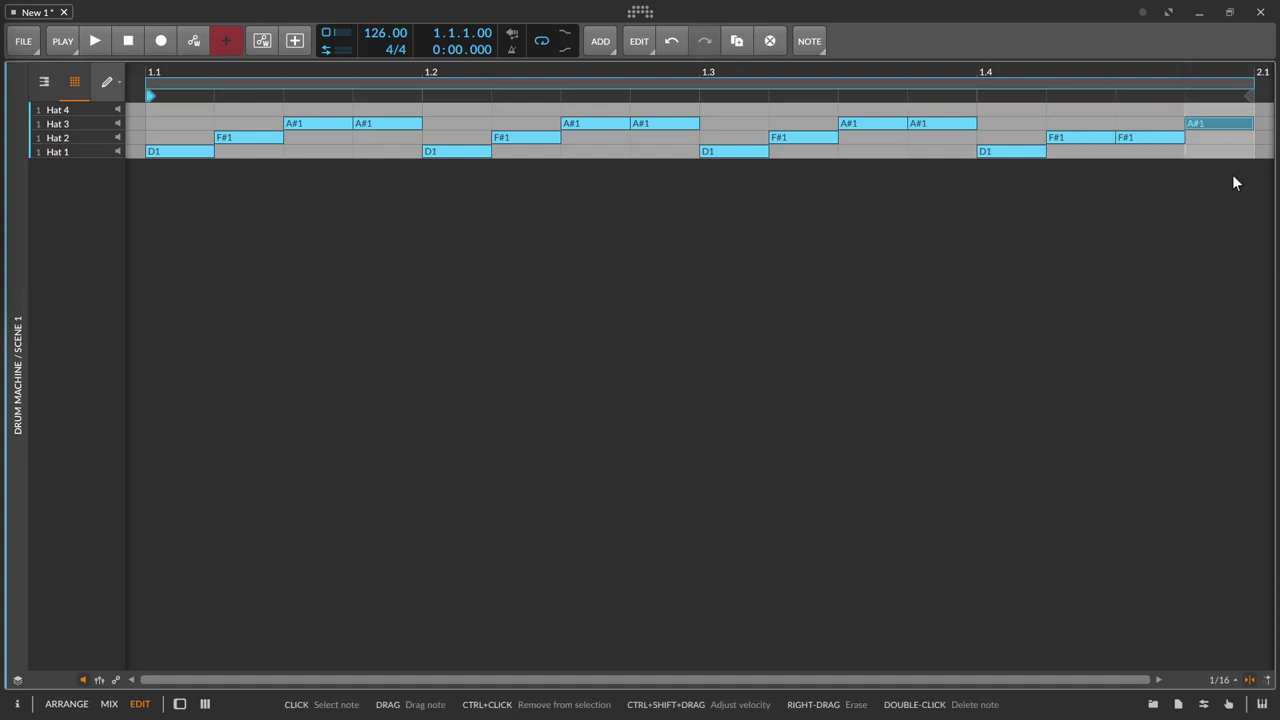
# Return to the arrange view, launch the Drum Machine clip to hear the hat pattern, and stop playback.
pyautogui.press('Tab')
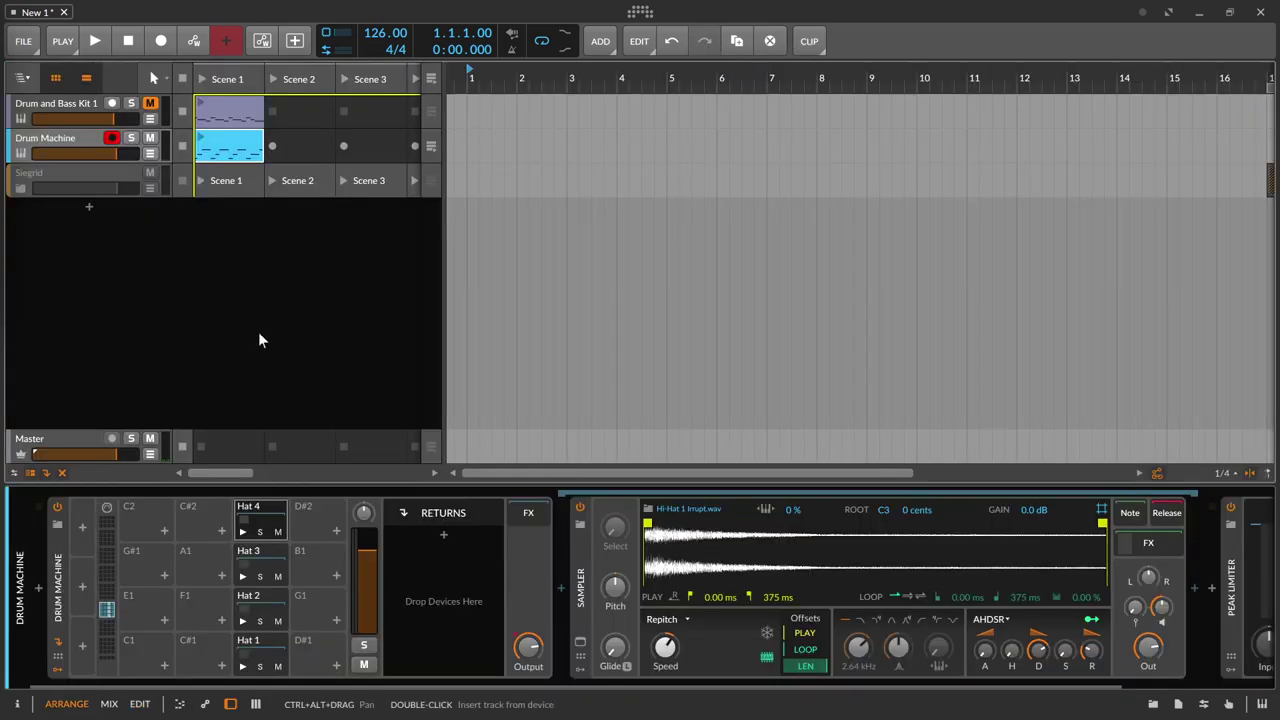
pyautogui.press('space')
pyautogui.press('space')
pyautogui.click(198, 141)
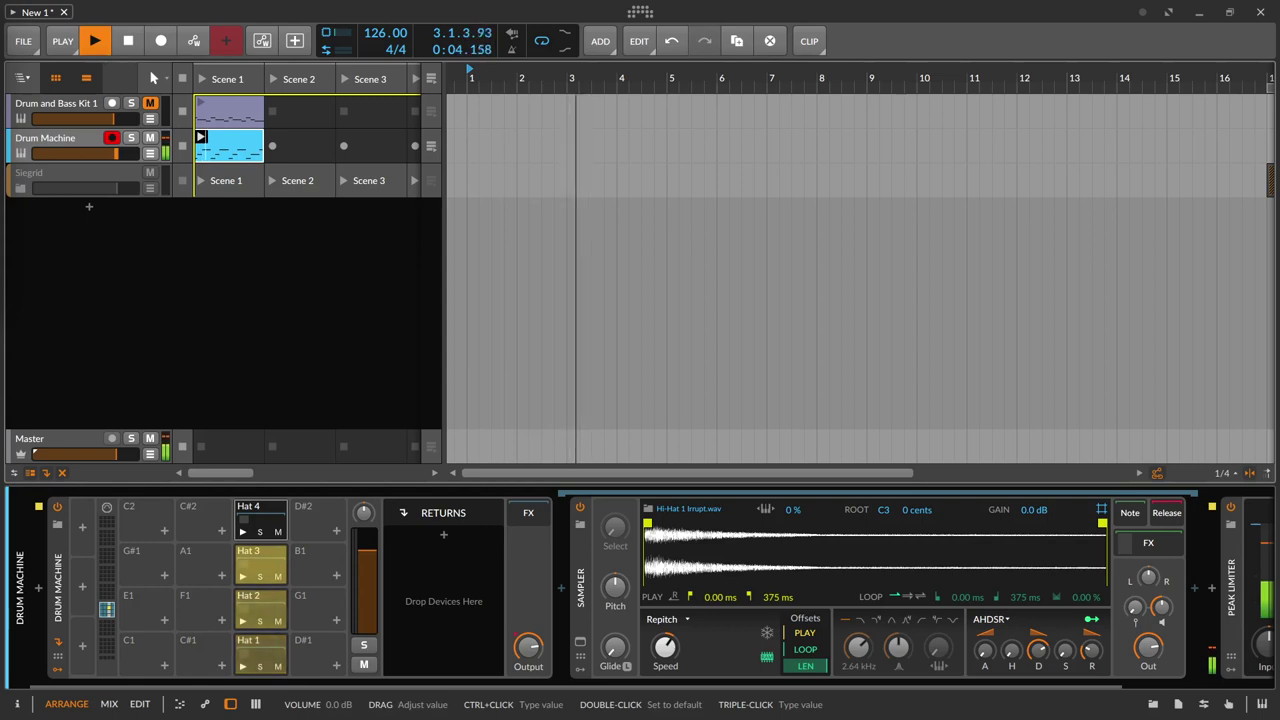
pyautogui.press('space')
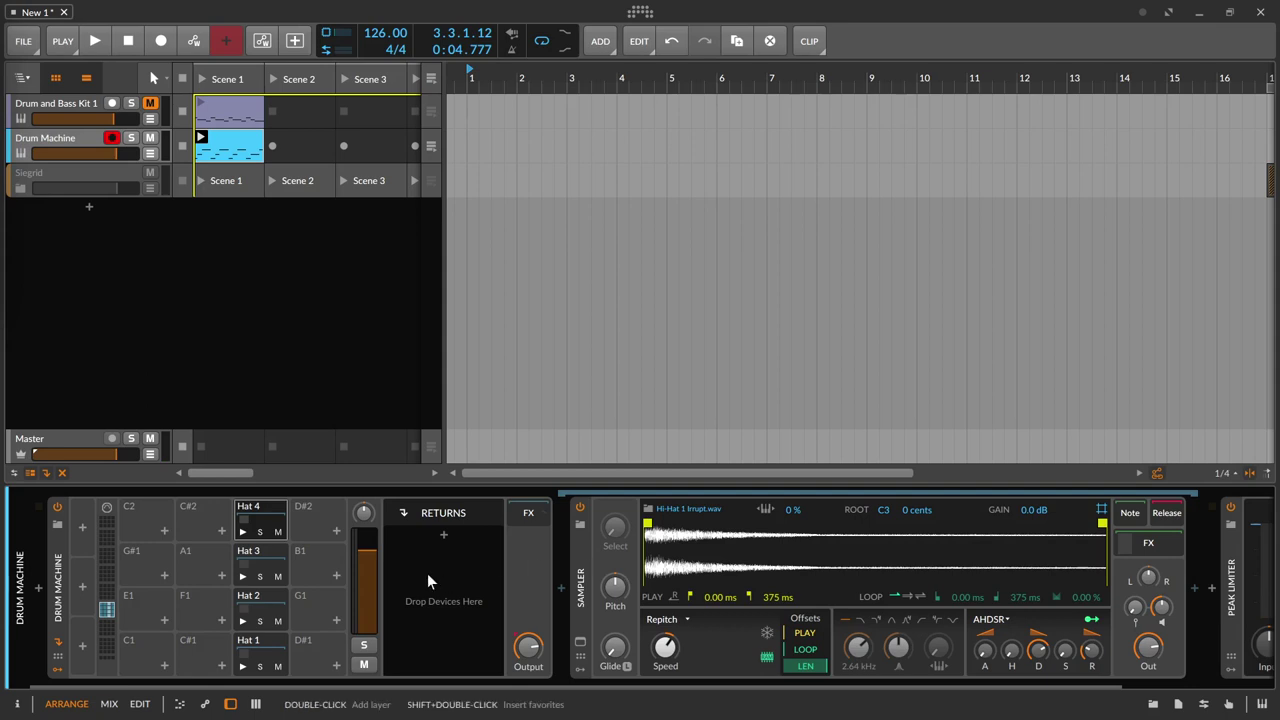
# Lower the sampler output to about -14.6 dB for Hat 2 and about -27.5 dB for Hat 3 while the clip plays.
pyautogui.click(270, 612)
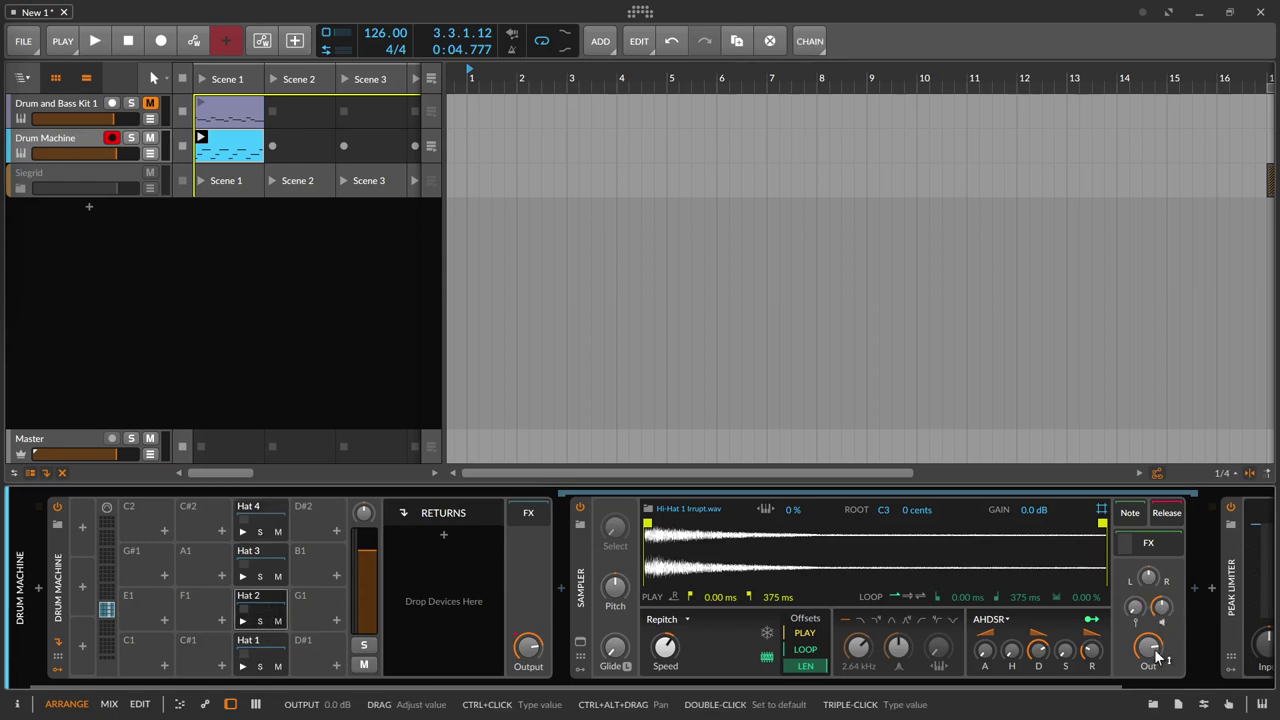
pyautogui.press('space')
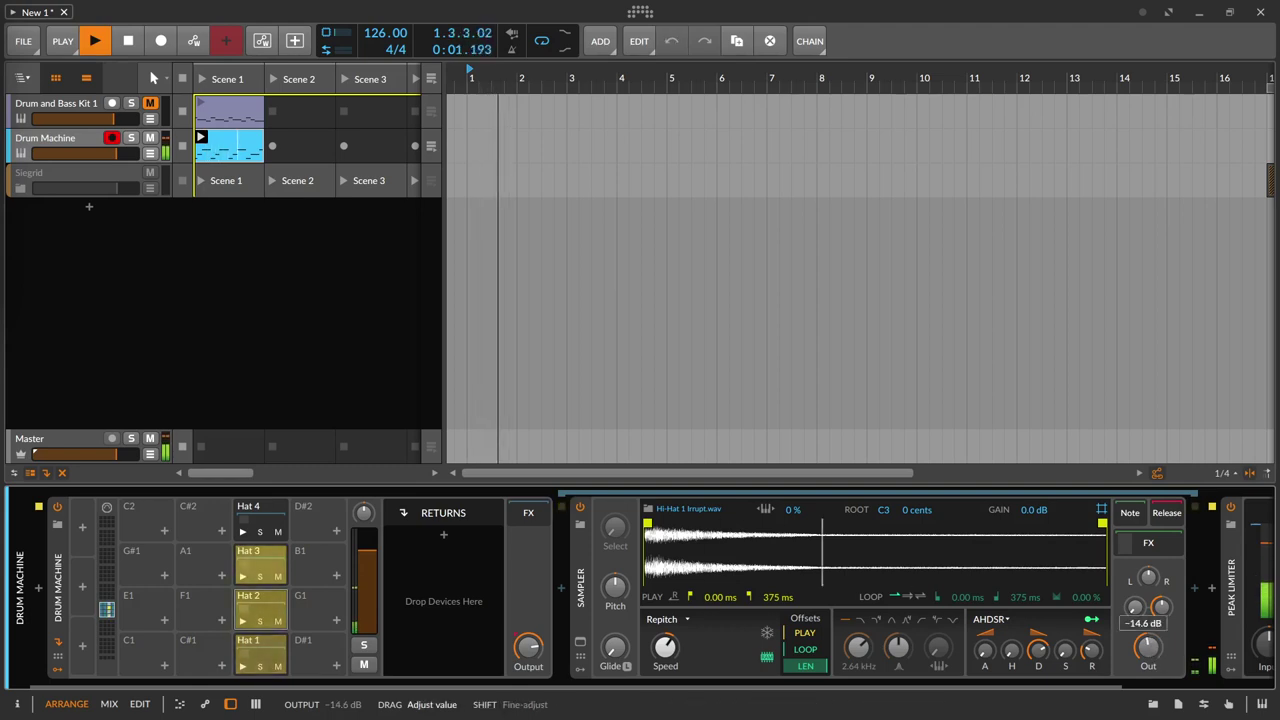
pyautogui.click(257, 562)
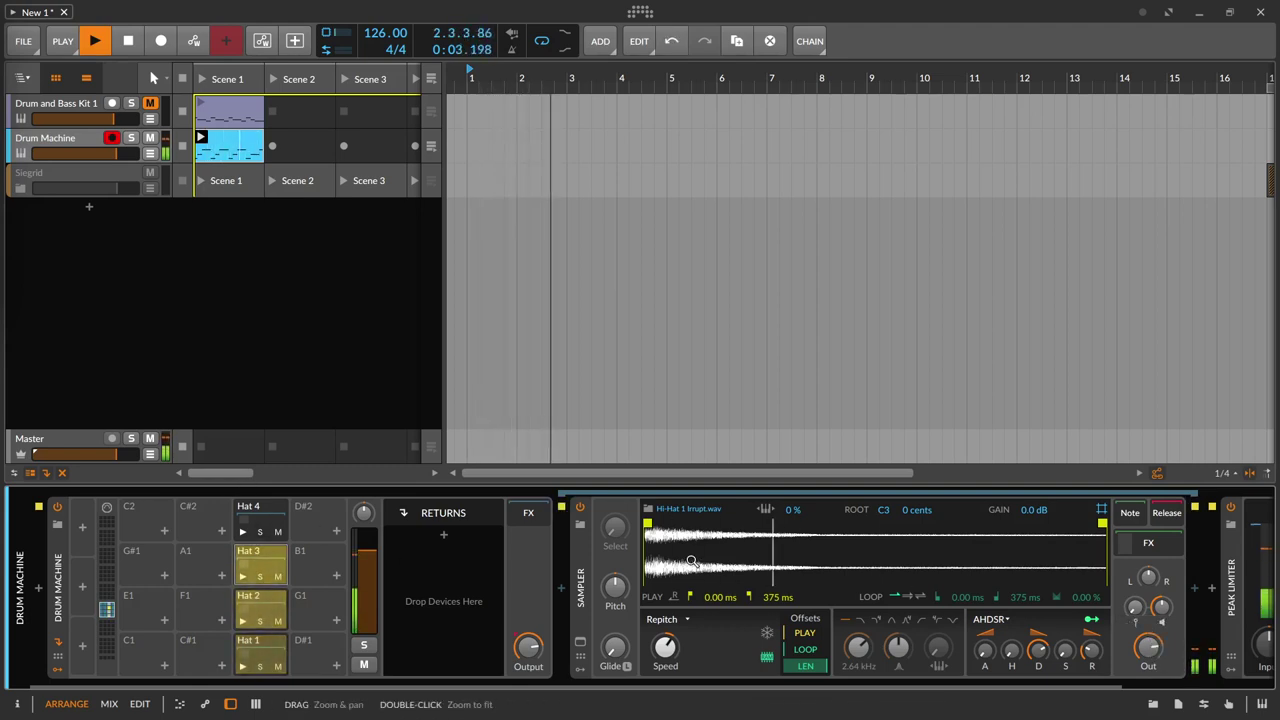
pyautogui.moveTo(1149, 654)
pyautogui.mouseDown()
pyautogui.moveTo(1149, 642)
pyautogui.moveTo(1149, 658)
pyautogui.mouseUp()
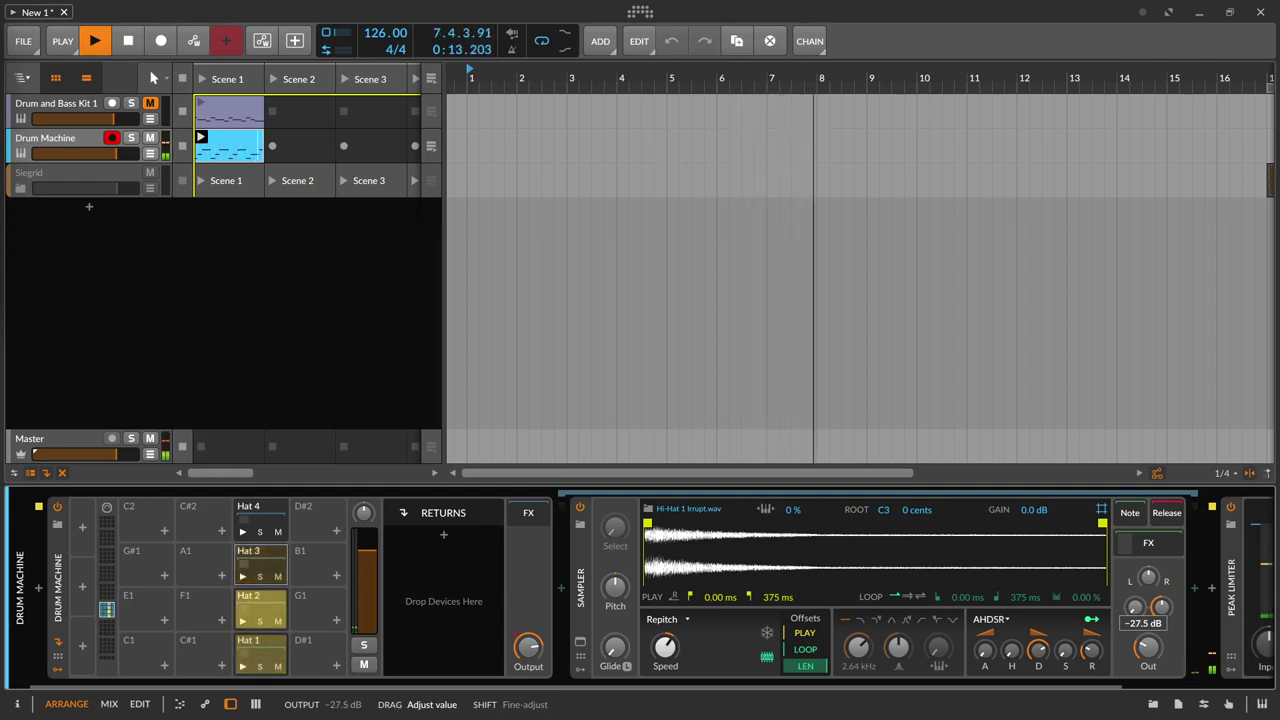
pyautogui.moveTo(1149, 647); pyautogui.dragTo(1149, 646)
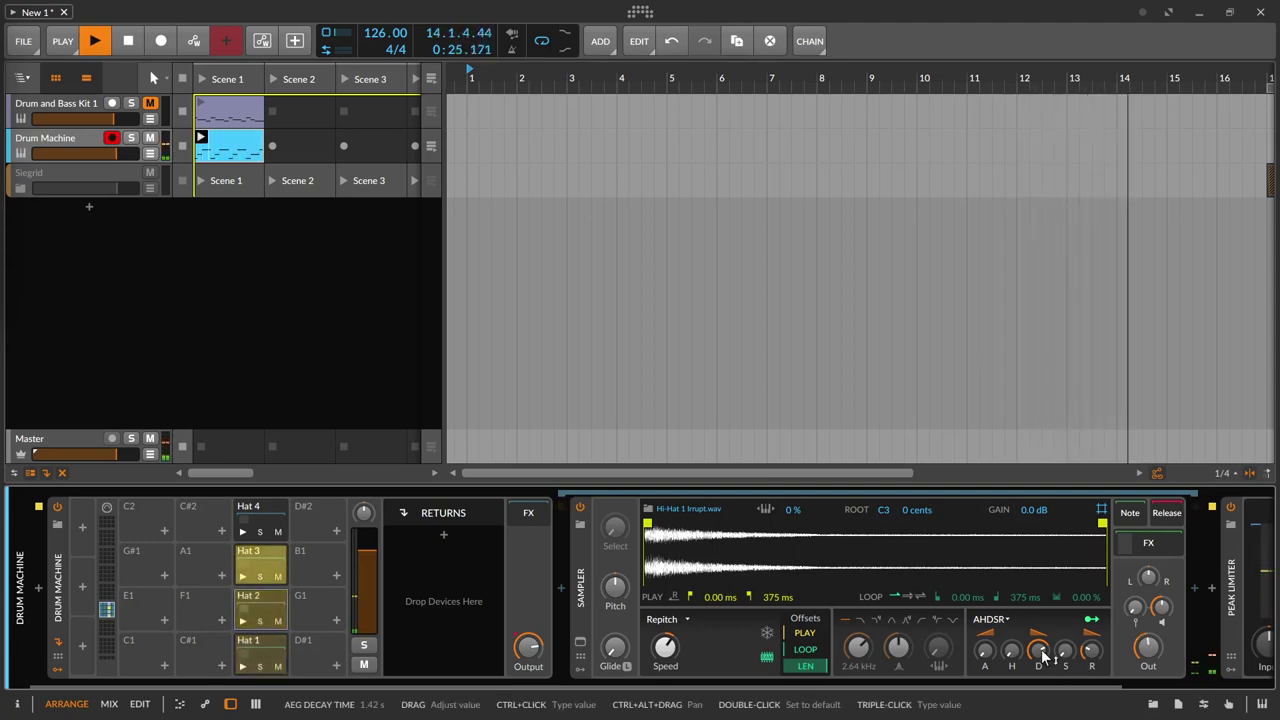
# Shorten the sampler envelope's decay time for Hat 2 and Hat 3 during playback, and stop the transport.
pyautogui.moveTo(1043, 655); pyautogui.dragTo(1043, 682)
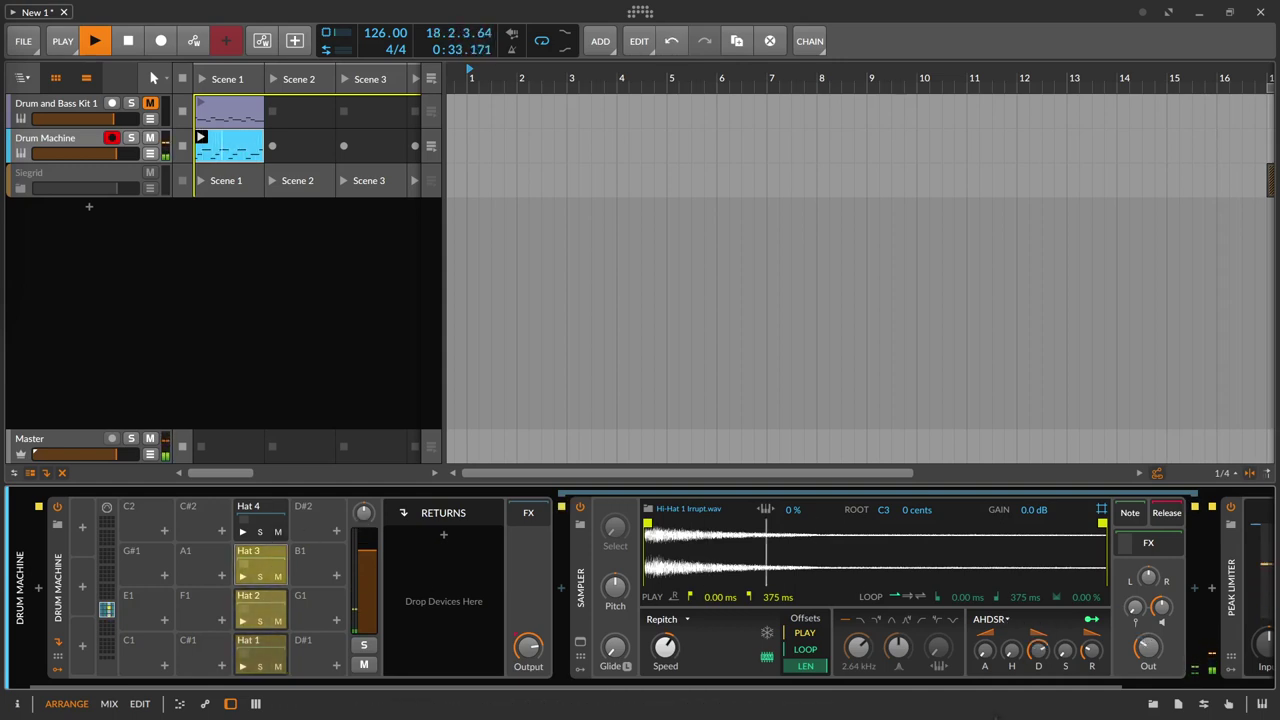
pyautogui.moveTo(1038, 650); pyautogui.dragTo(1038, 645)
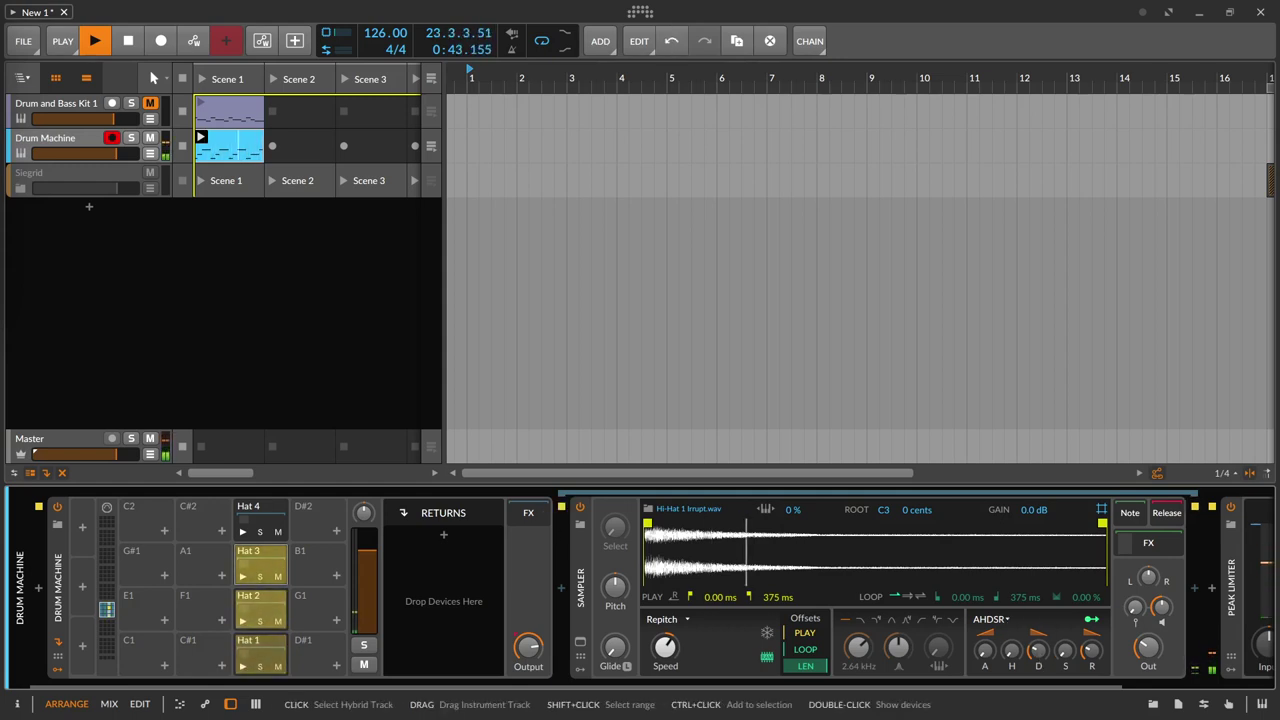
pyautogui.press('space')
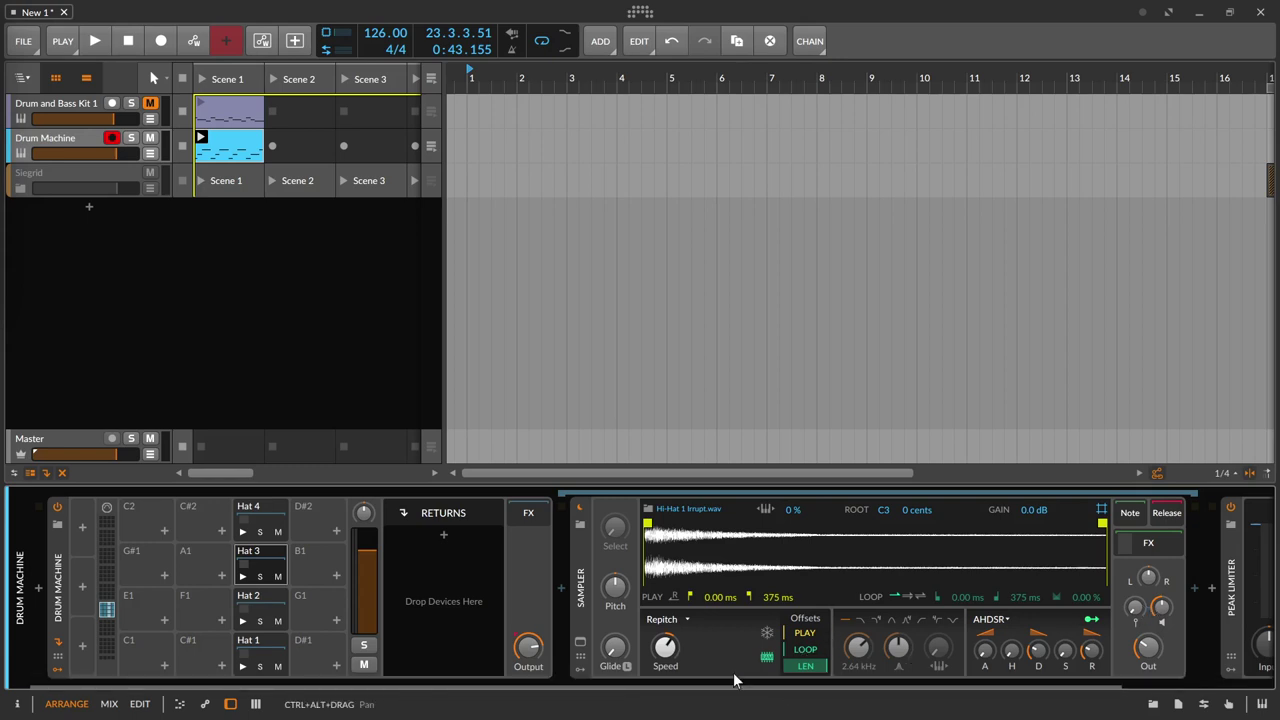
# Open the FX chain of Hat 2's sampler and set the Tool device's pan to about 31.2% while the pattern plays.
pyautogui.click(252, 606)
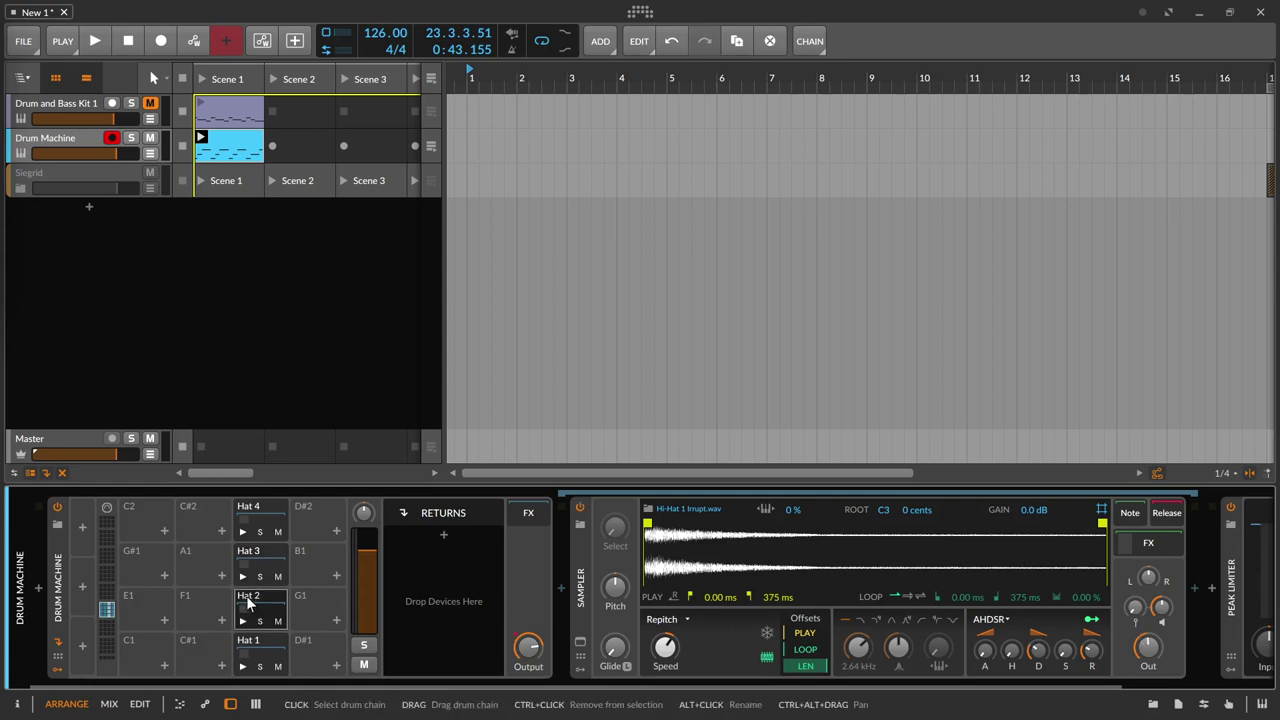
pyautogui.moveTo(395, 686); pyautogui.dragTo(714, 708)
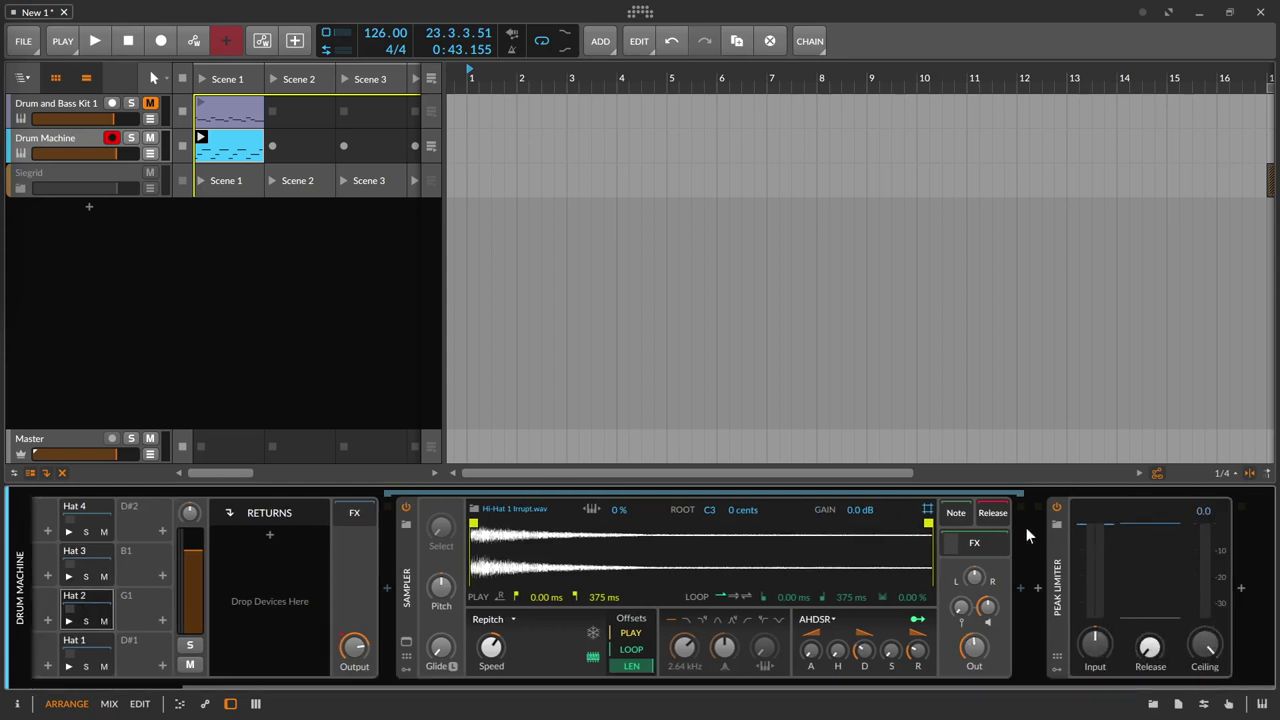
pyautogui.click(968, 550)
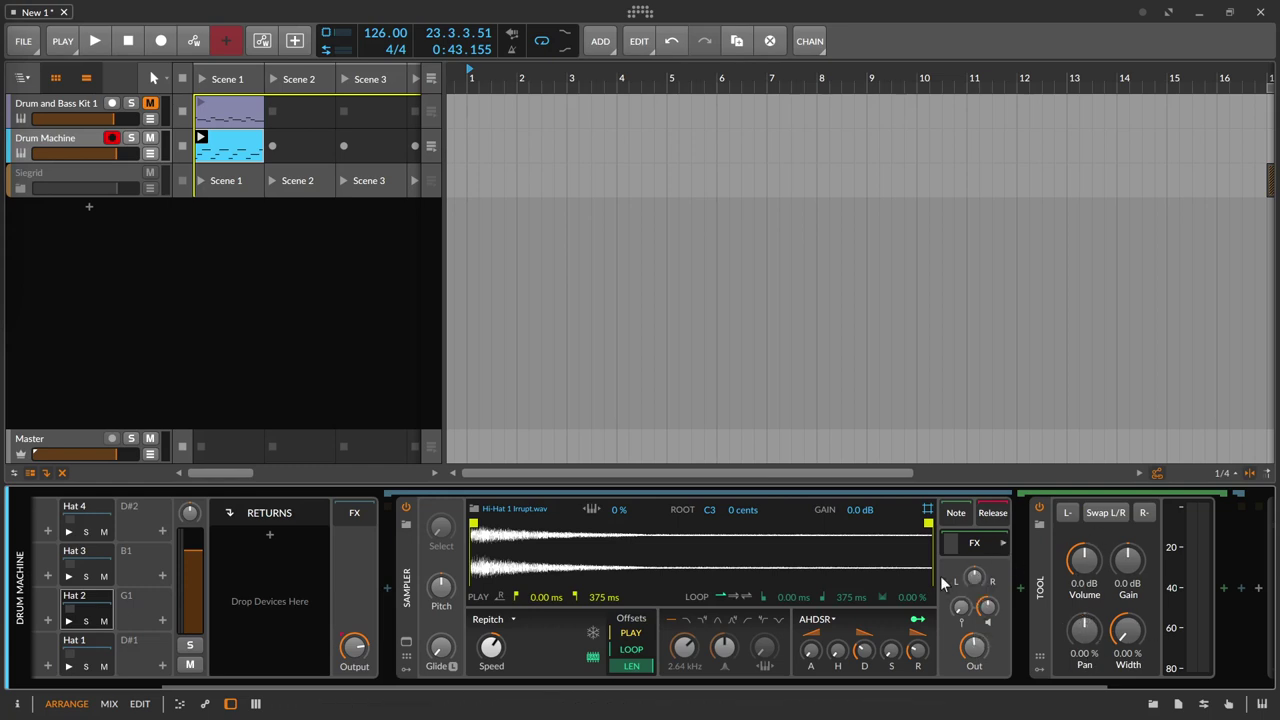
pyautogui.press('space')
pyautogui.moveTo(1089, 643); pyautogui.dragTo(1089, 612)
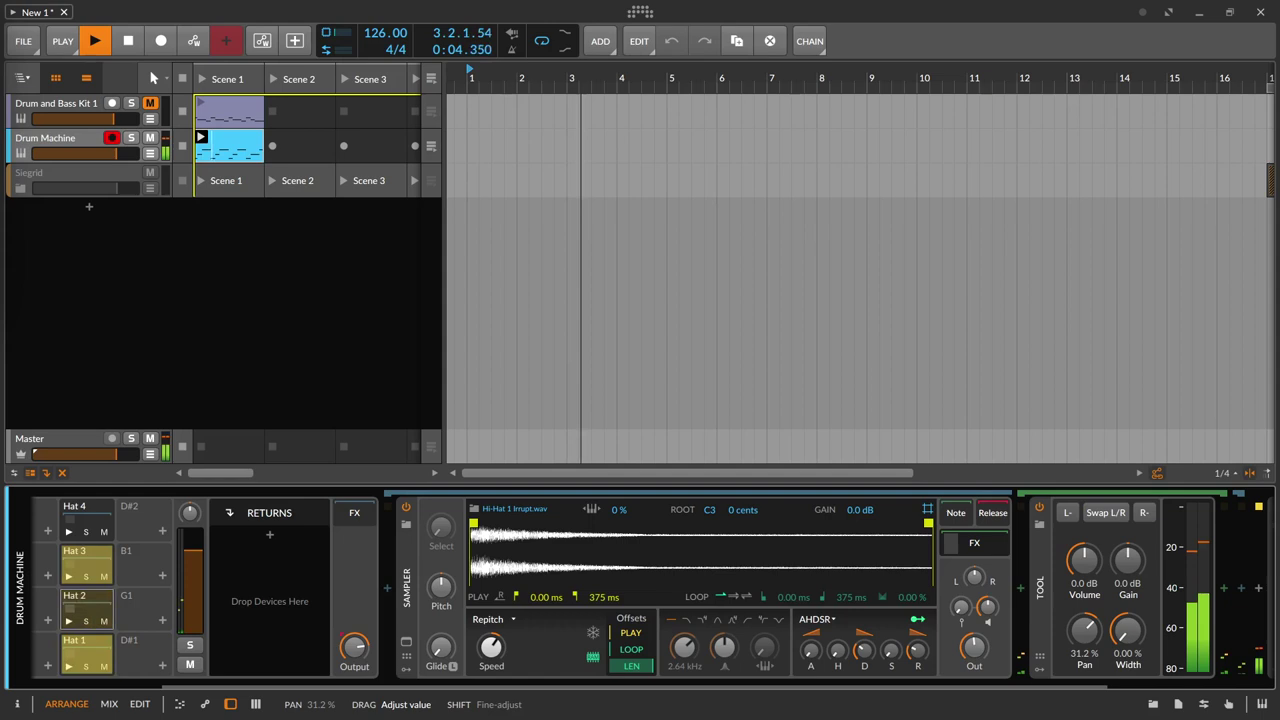
# Set the pan of the Tool device in Hat 3's sampler FX chain to about -40%.
pyautogui.click(97, 558)
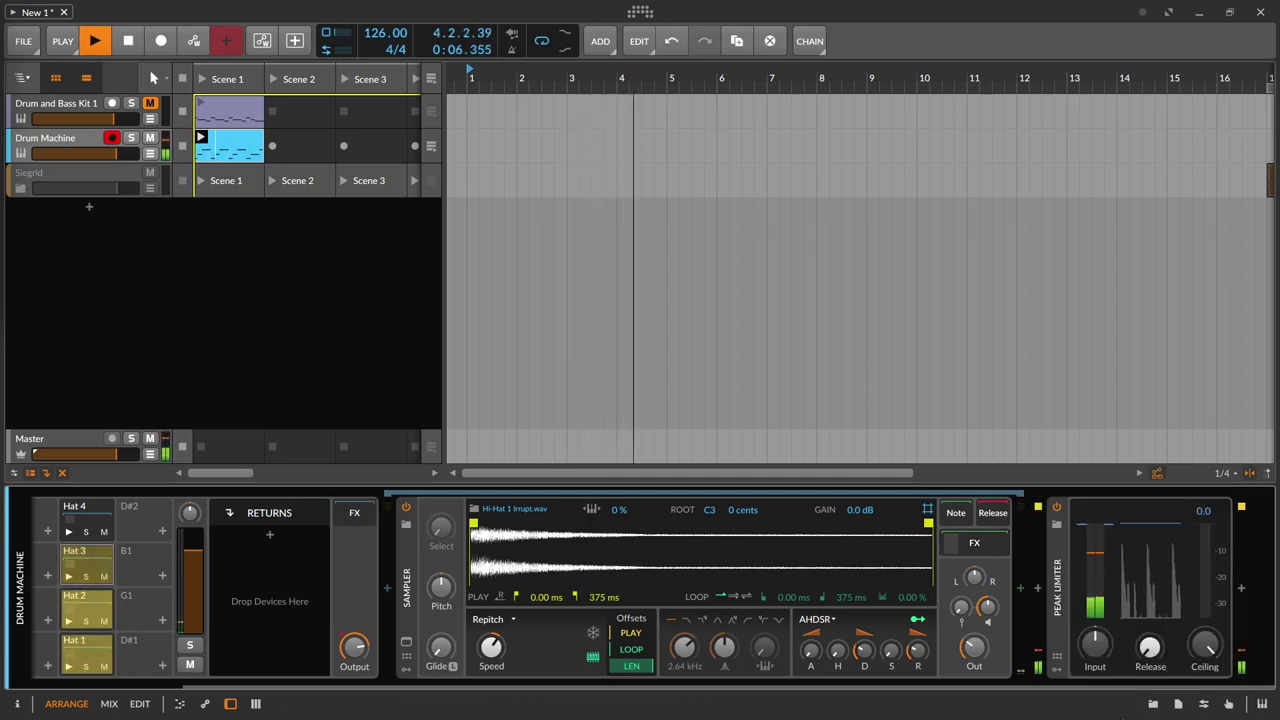
pyautogui.click(975, 546)
pyautogui.moveTo(1084, 629); pyautogui.dragTo(1084, 652)
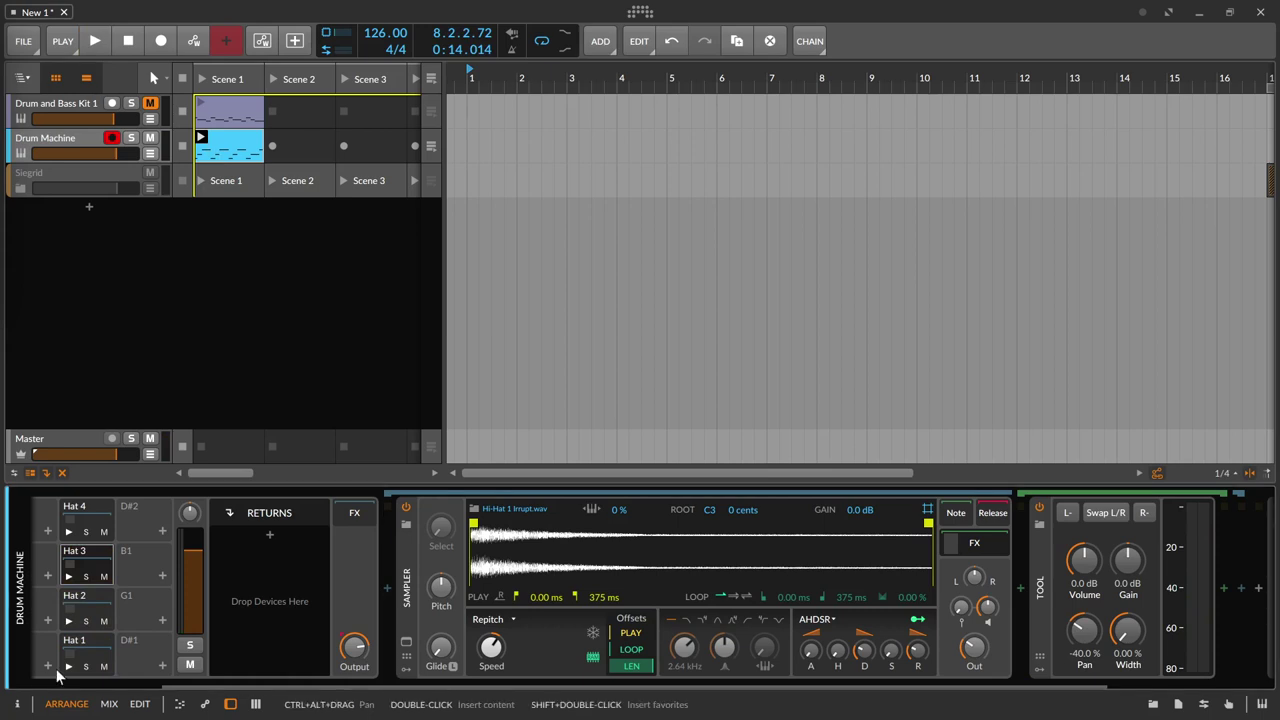
# Add a return layer with the Reverb device to the Drum Machine's returns.
pyautogui.moveTo(288, 687); pyautogui.dragTo(136, 683)
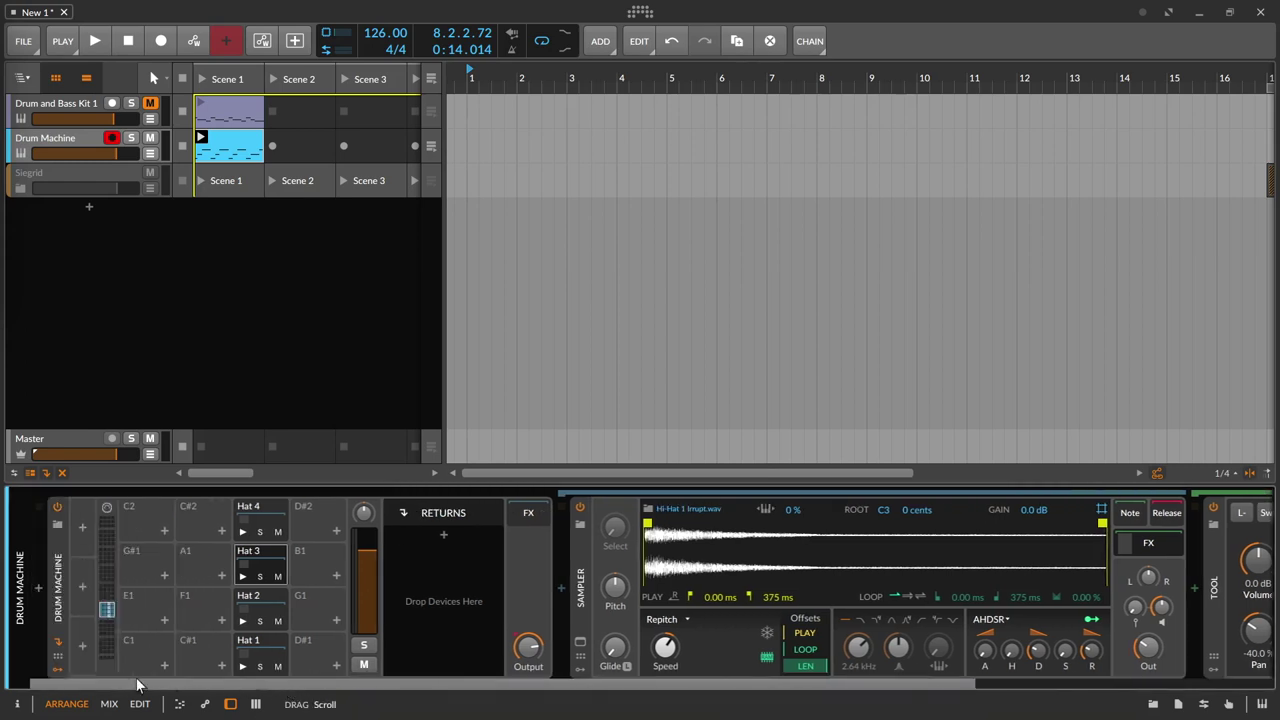
pyautogui.click(58, 648)
pyautogui.click(58, 646)
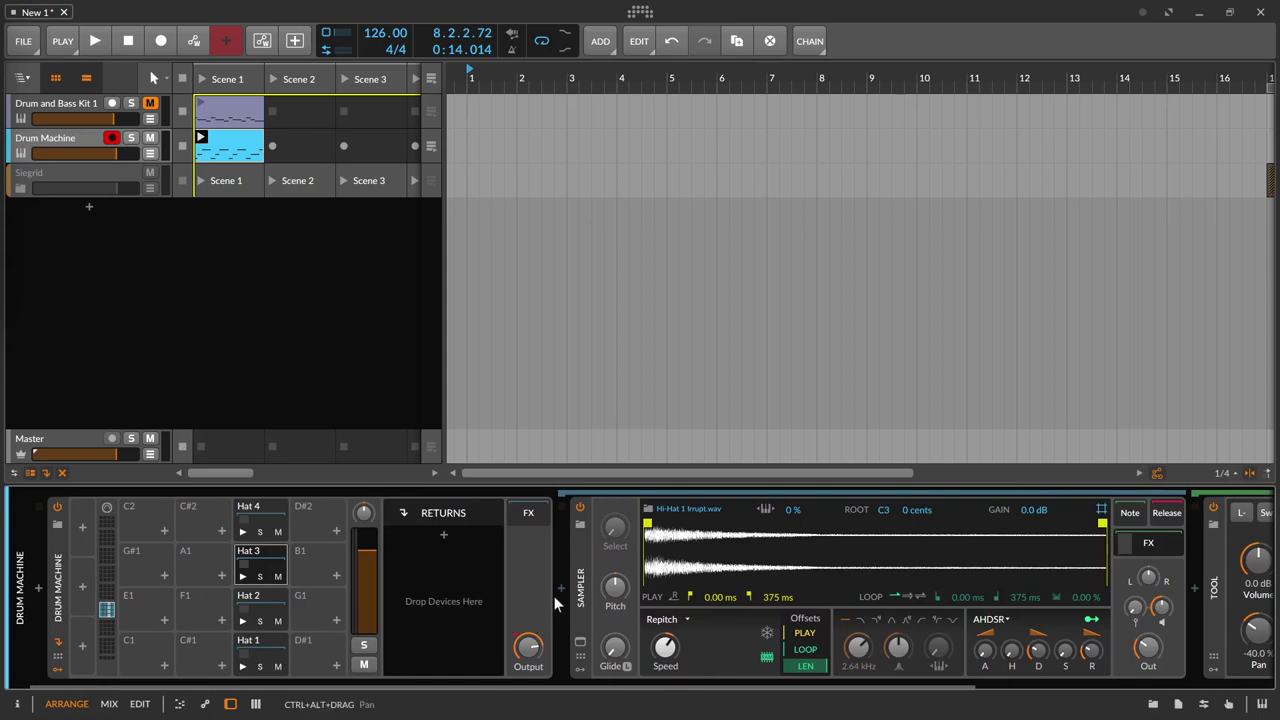
pyautogui.click(443, 537)
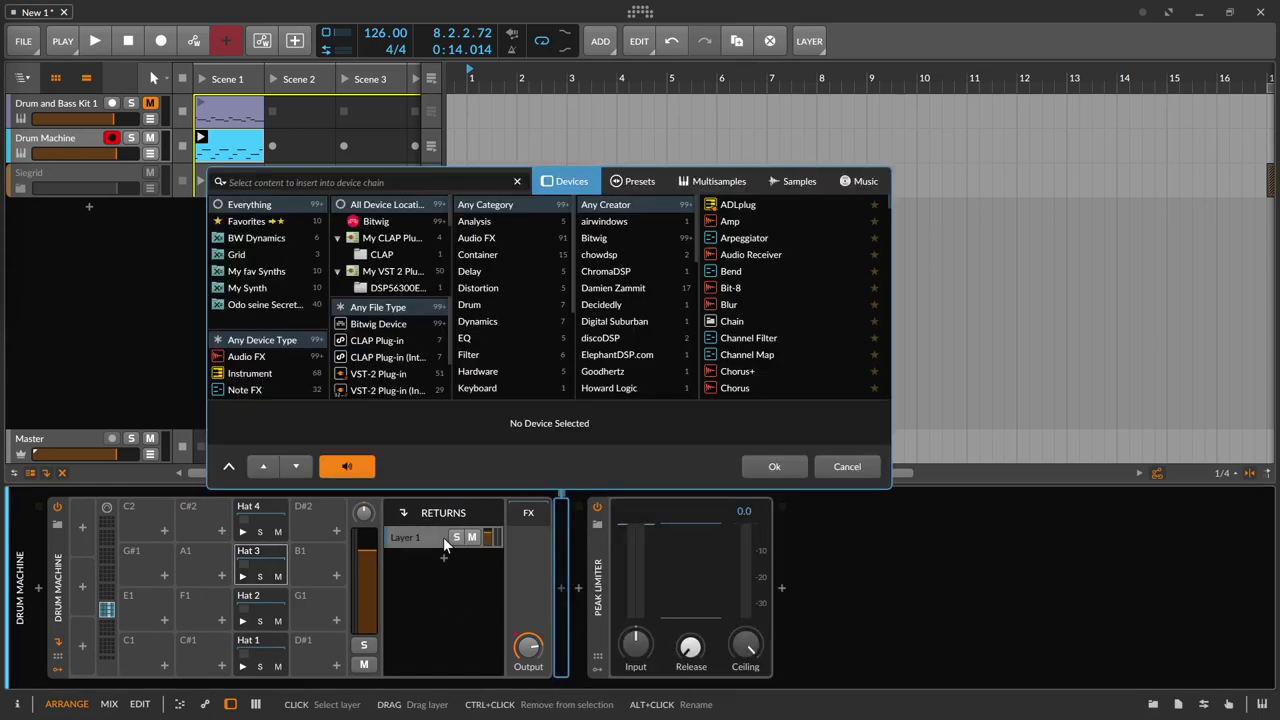
pyautogui.write('rev')
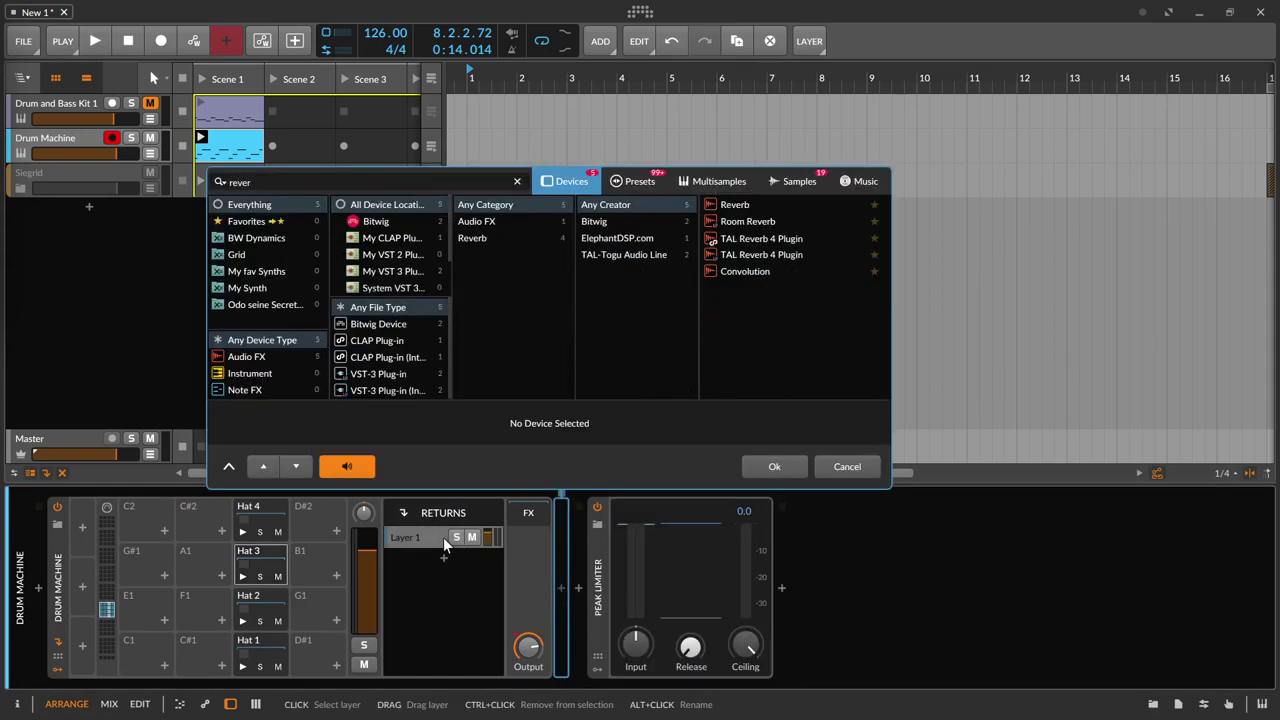
pyautogui.write('er')
pyautogui.press('Down')
pyautogui.press('Return')
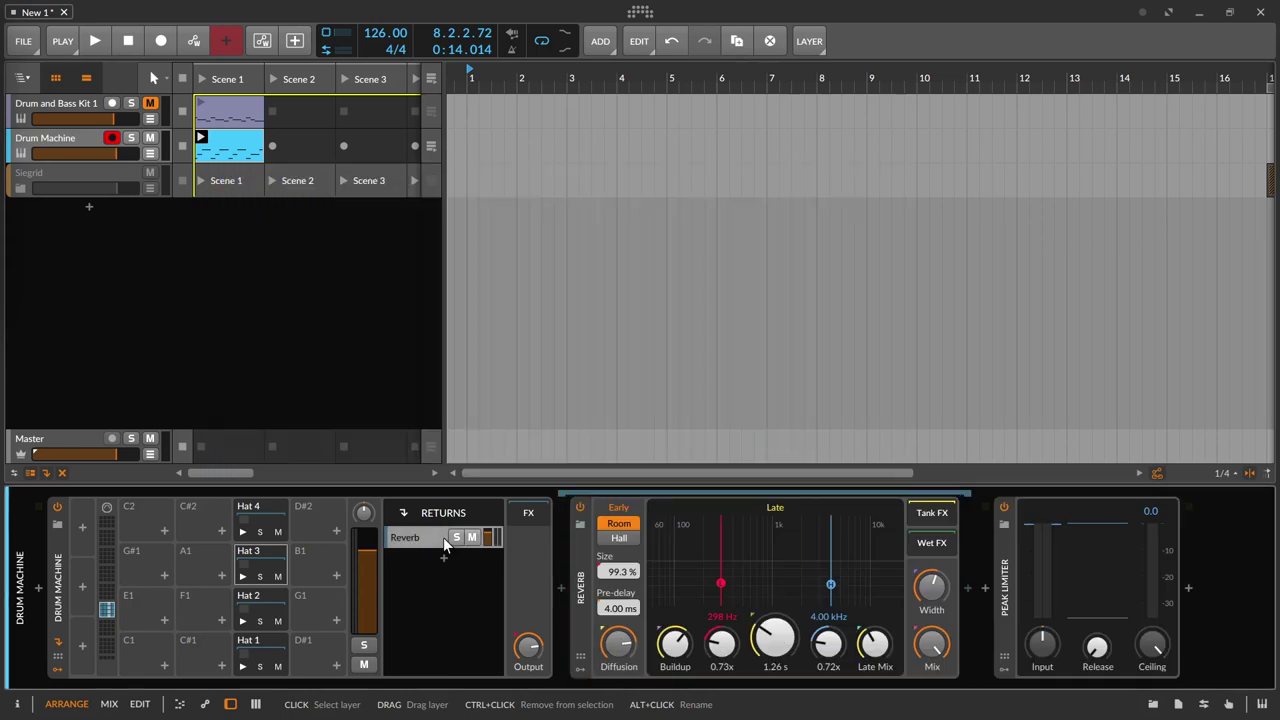
# Add a second return layer with the Delay-2 device below the Reverb return.
pyautogui.click(443, 557)
pyautogui.write('de')
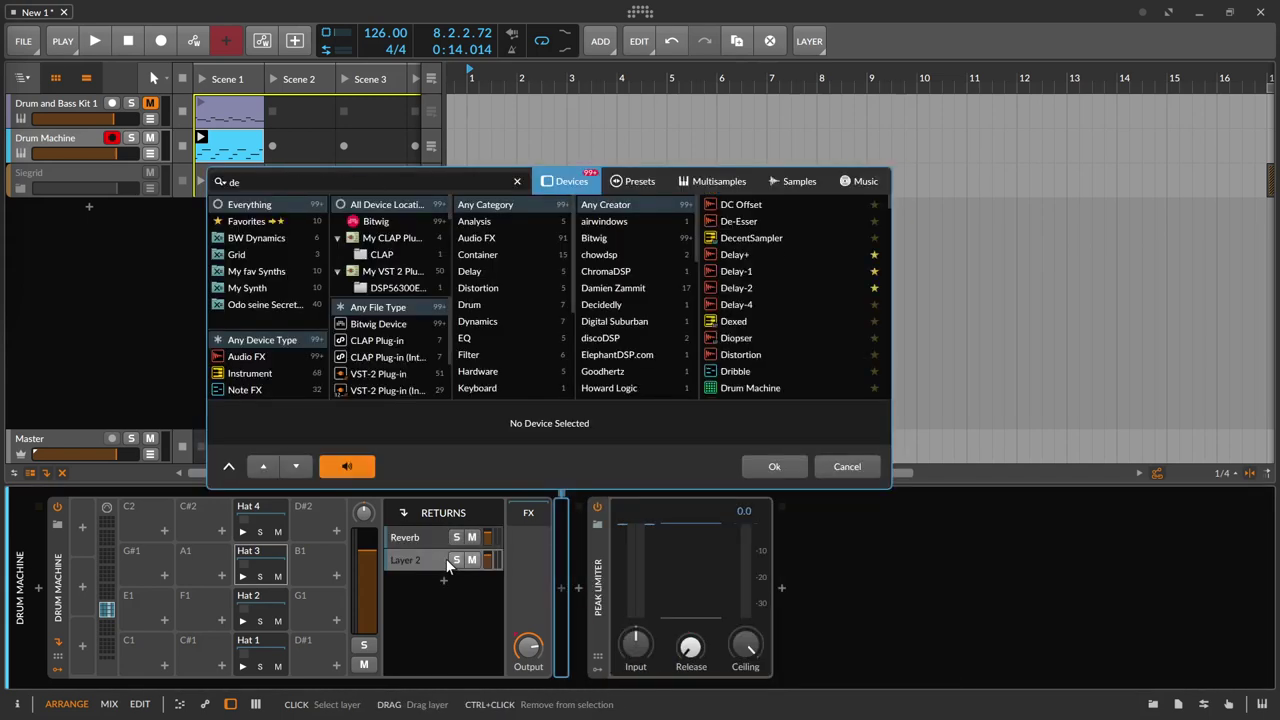
pyautogui.write('l')
pyautogui.press('Down')
pyautogui.press('Down')
pyautogui.press('Down')
pyautogui.press('Return')
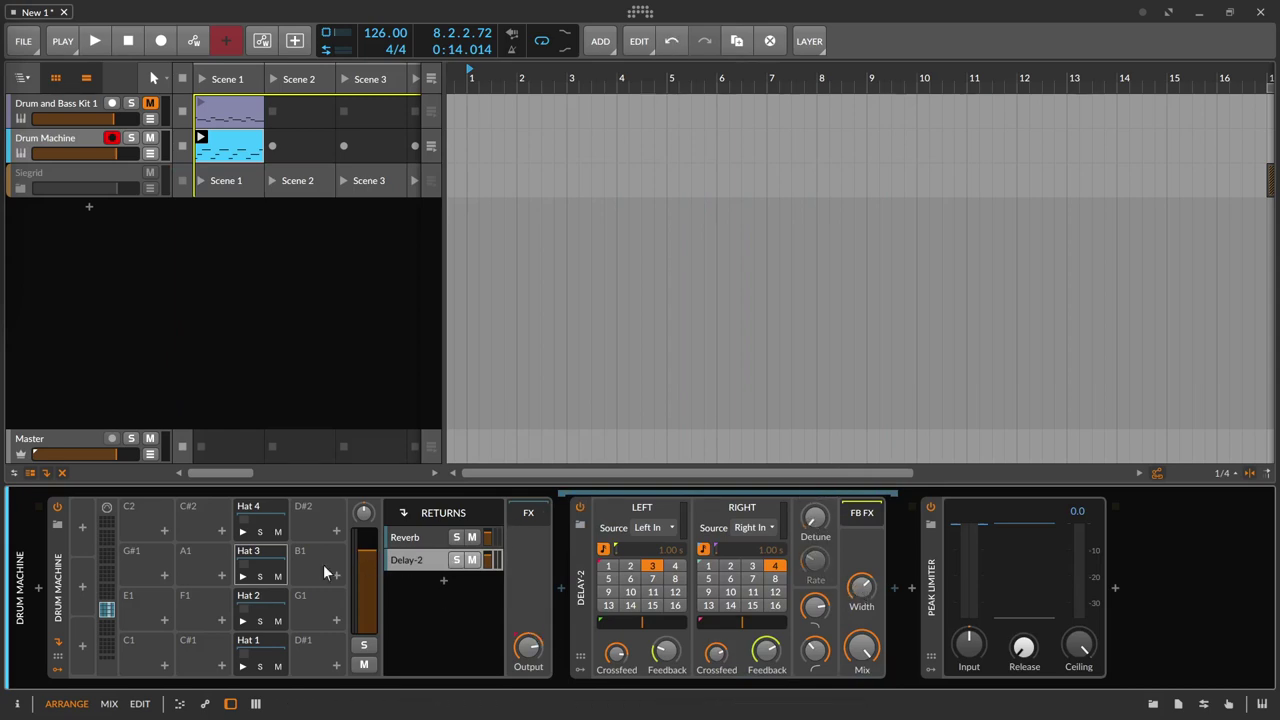
# Show the inspector for Hat 2 and set its Reverb send to about -17.6 dB.
pyautogui.press('i')
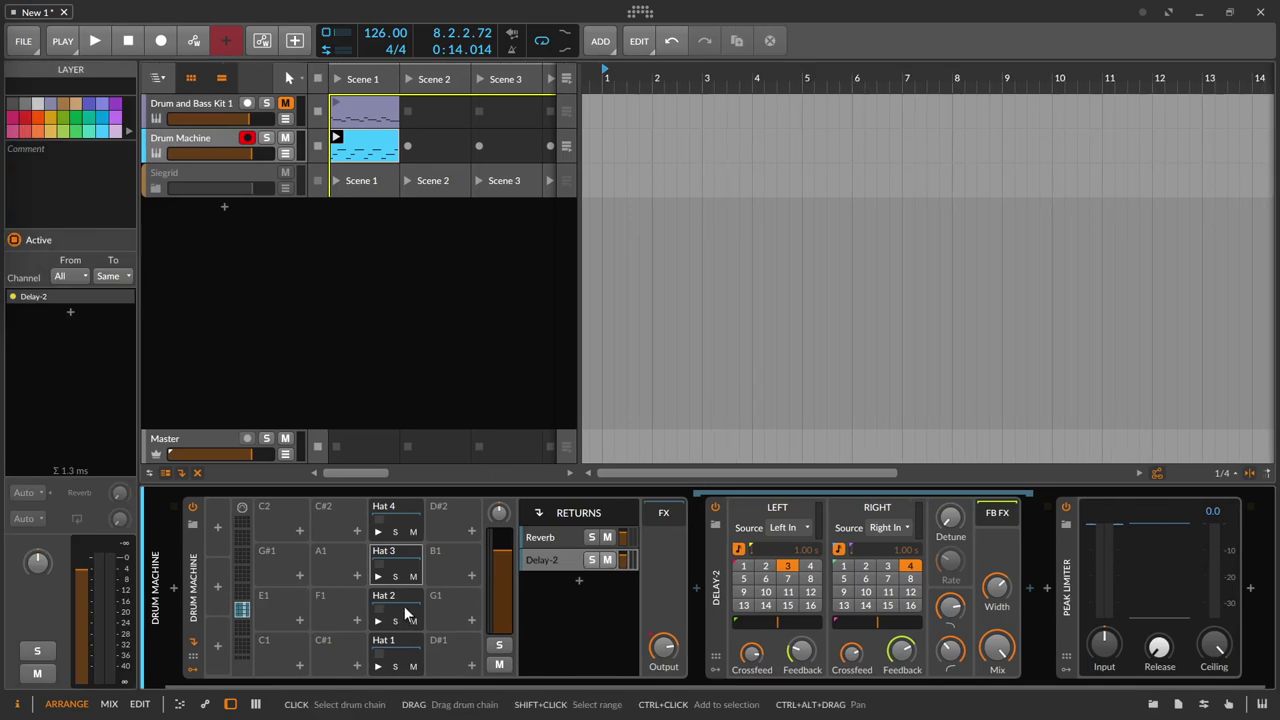
pyautogui.click(405, 612)
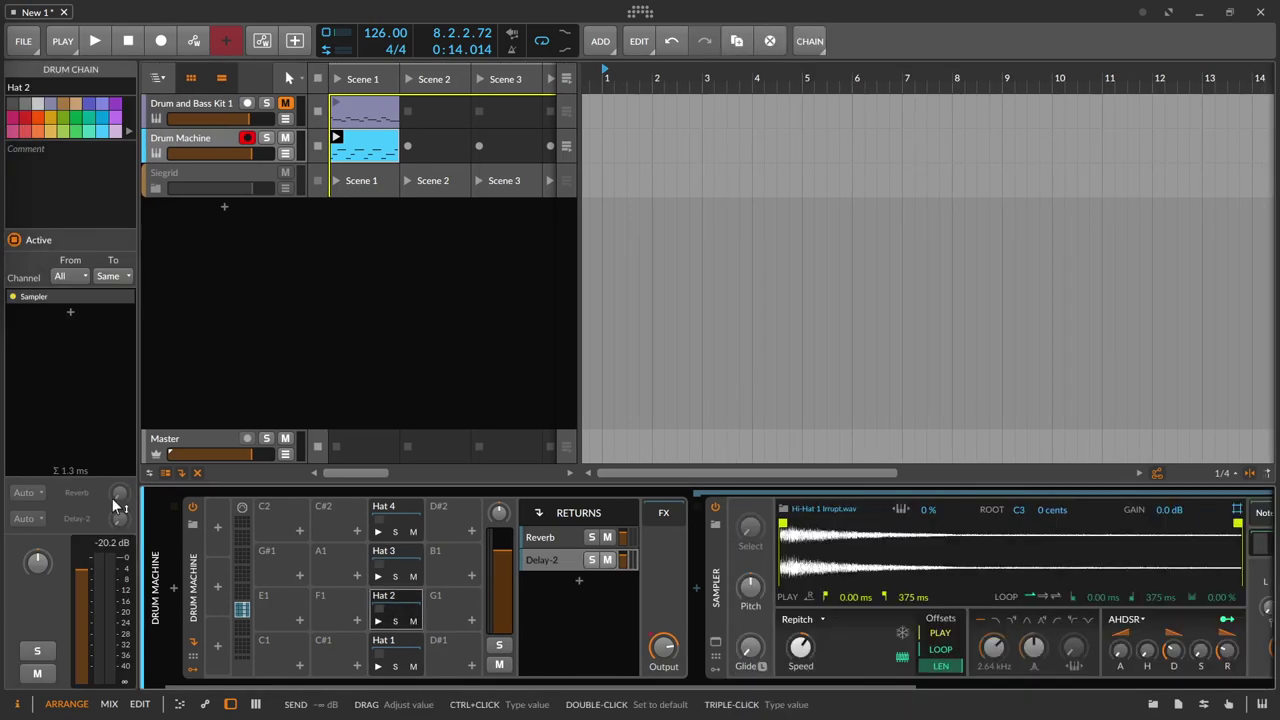
pyautogui.moveTo(120, 503); pyautogui.dragTo(120, 493)
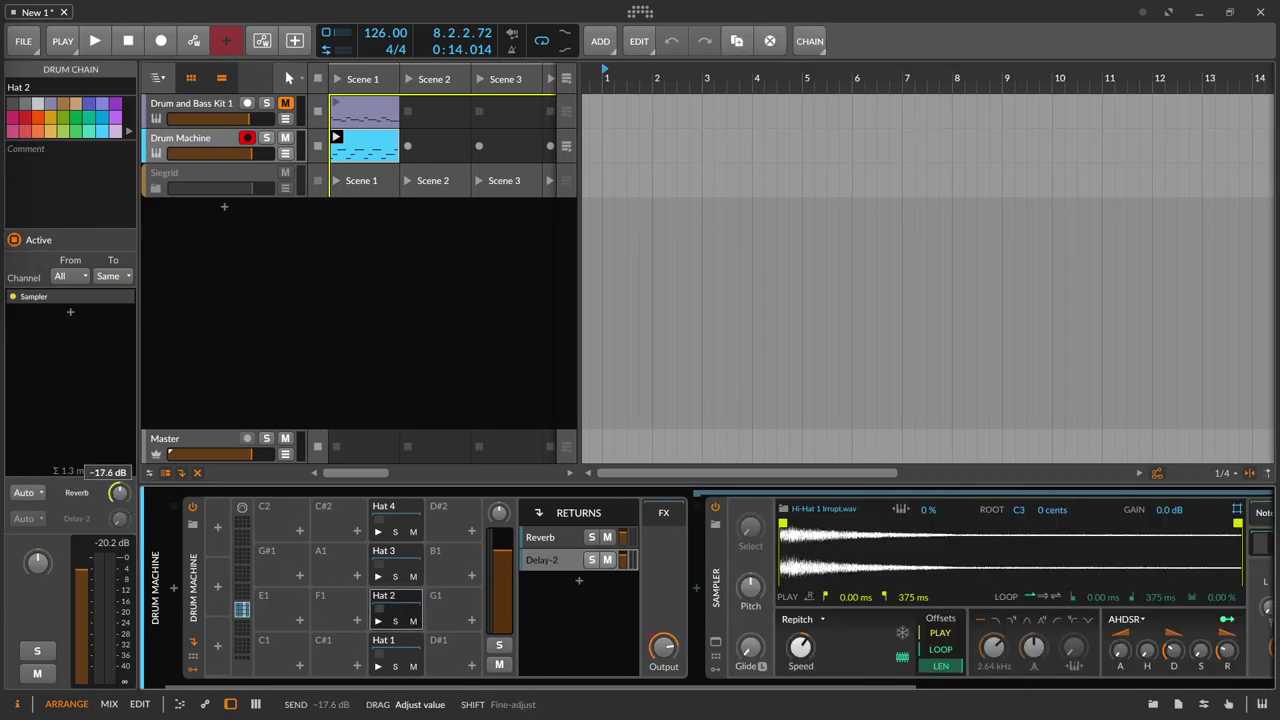
# Set Hat 3's Delay-2 send to about -19.3 dB and start playback.
pyautogui.click(396, 567)
pyautogui.moveTo(119, 518); pyautogui.dragTo(119, 515)
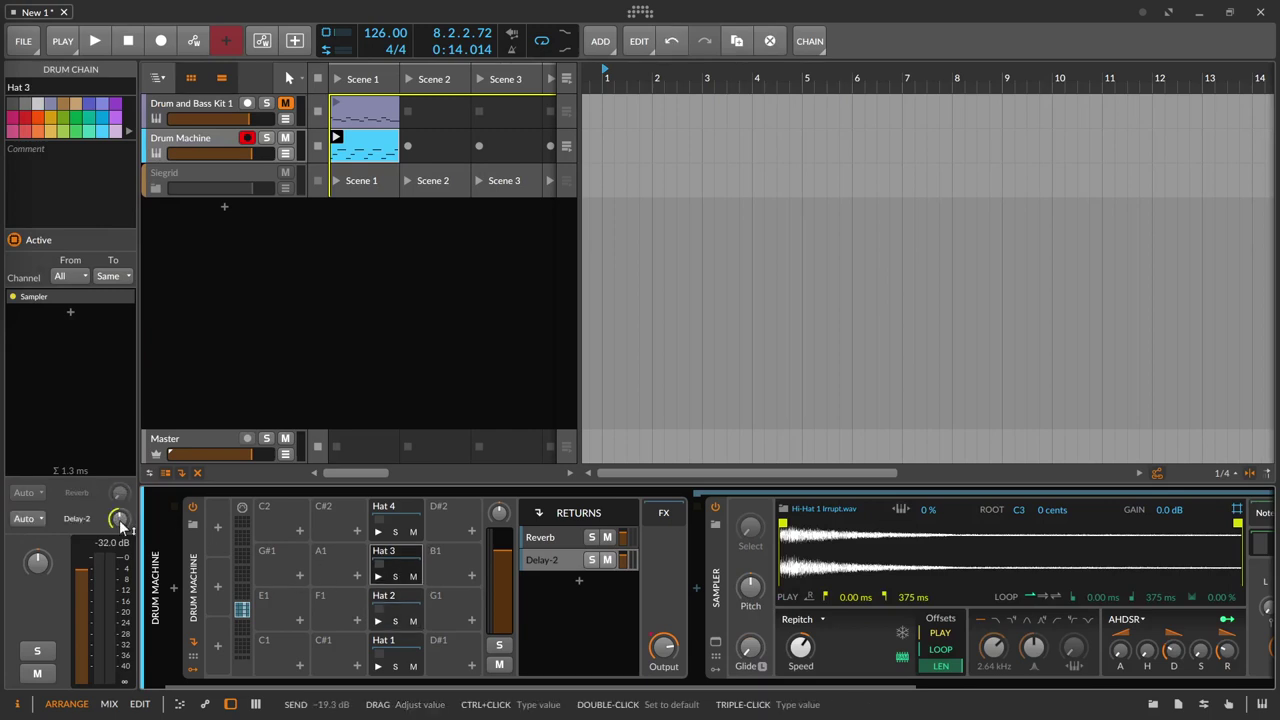
pyautogui.press('space')
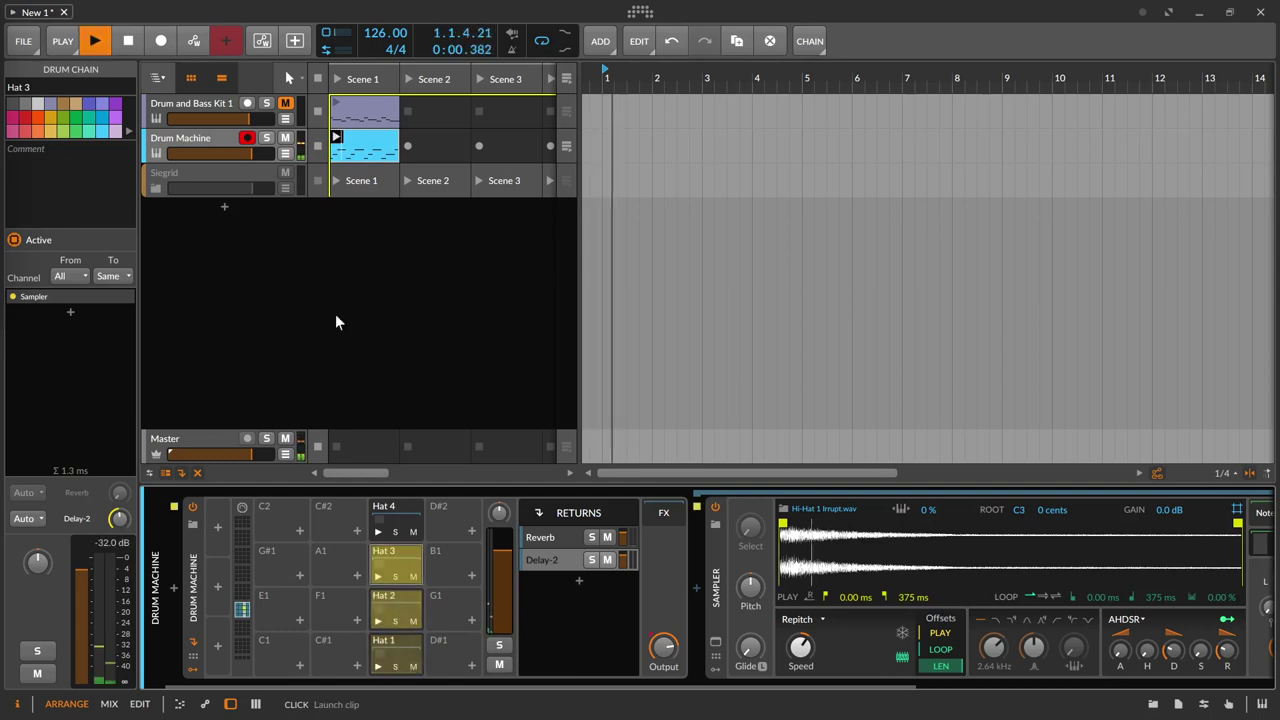
# Increase Hat 3's Delay-2 send while the pattern plays, review Hat 2's sends, and select the Delay-2 return.
pyautogui.click(400, 553)
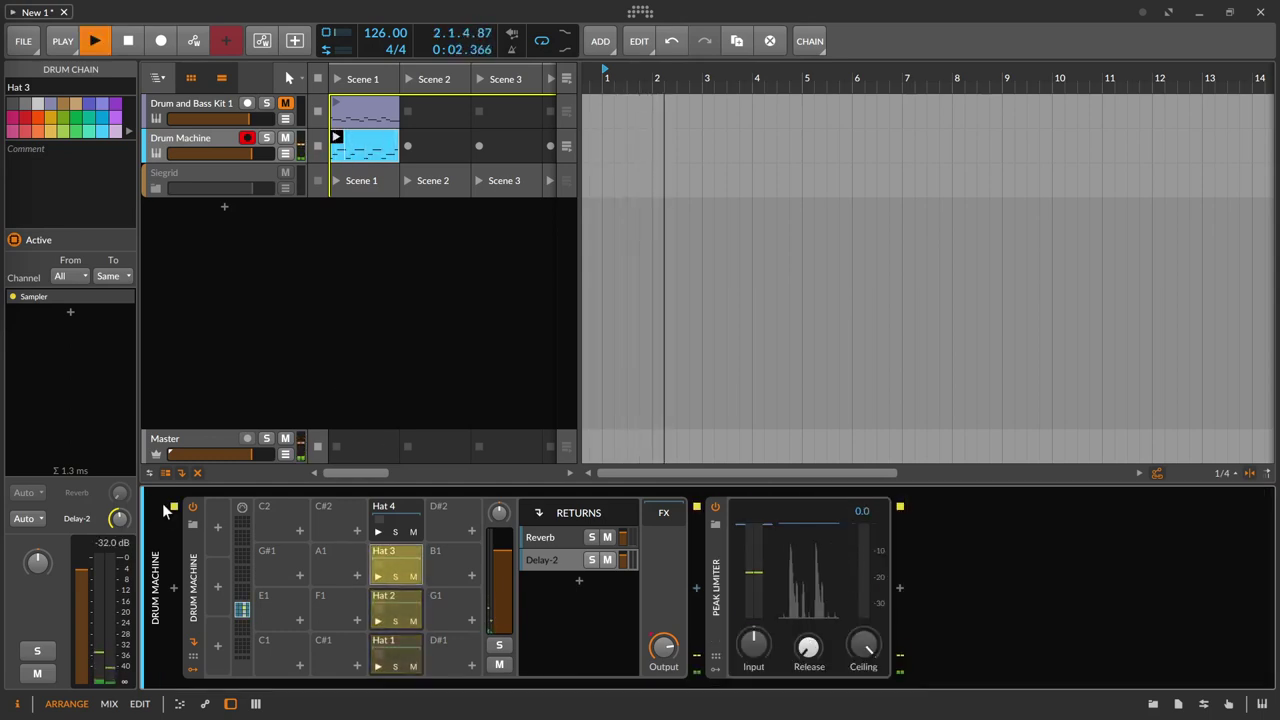
pyautogui.moveTo(120, 519); pyautogui.dragTo(120, 494)
pyautogui.click(547, 566)
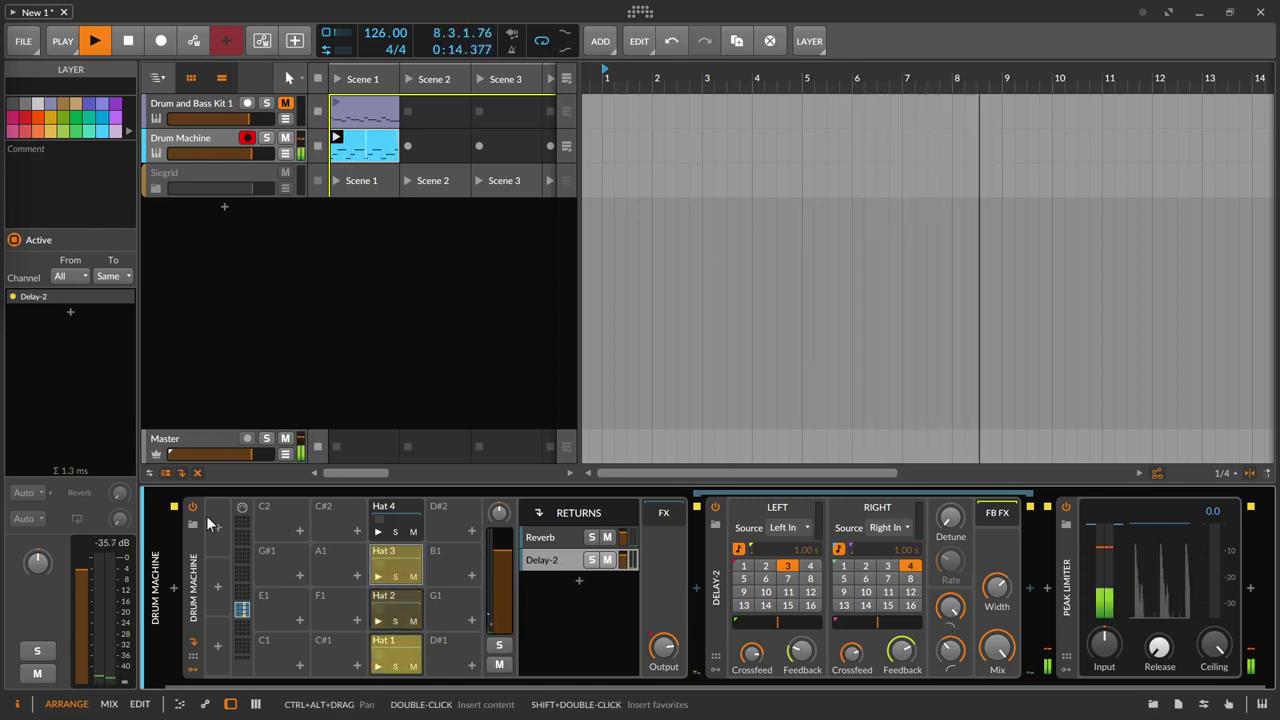
pyautogui.click(398, 558)
pyautogui.moveTo(121, 519); pyautogui.dragTo(115, 485)
pyautogui.click(406, 599)
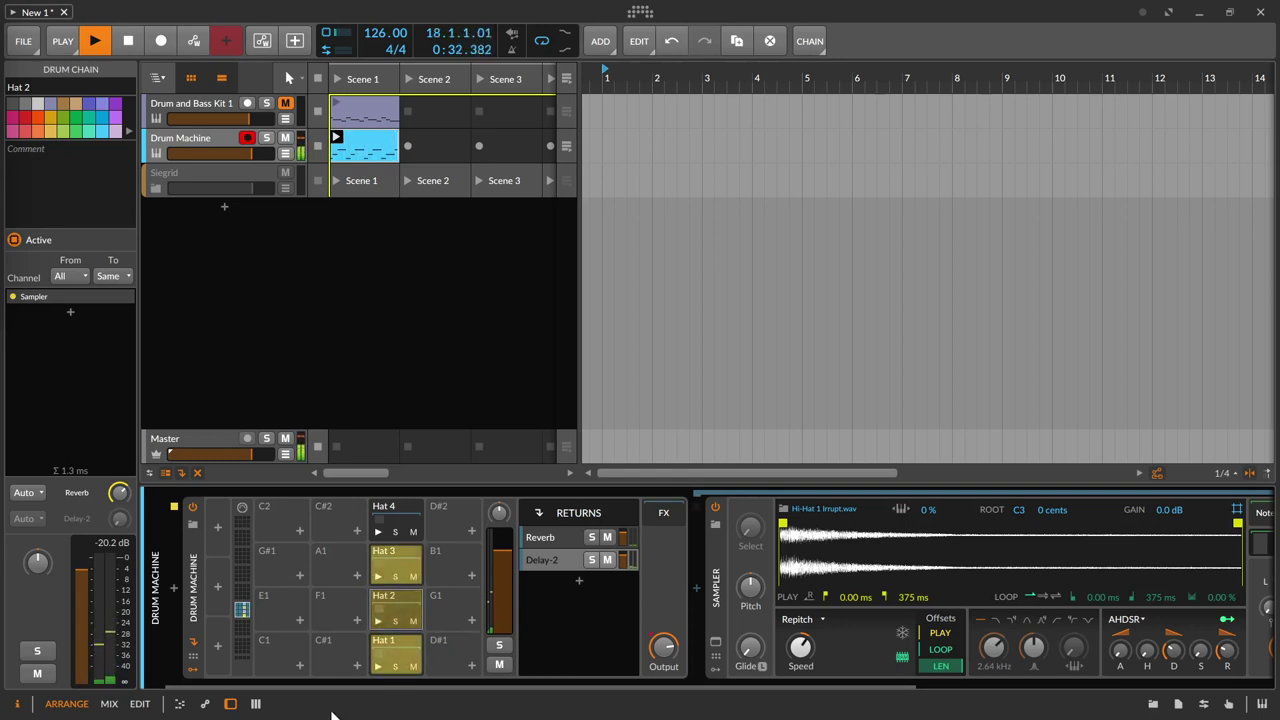
pyautogui.click(580, 640)
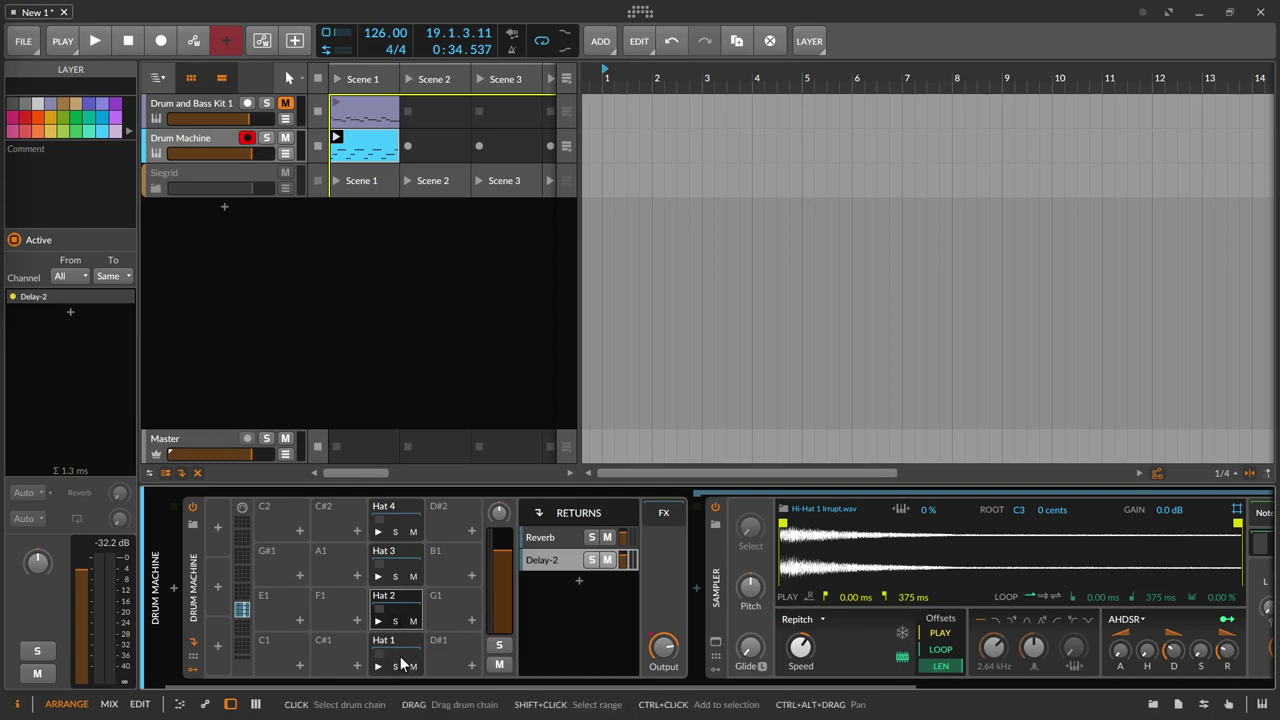
# Add a Steps modulator to Hat 4's sampler and expand its step editor.
pyautogui.click(398, 508)
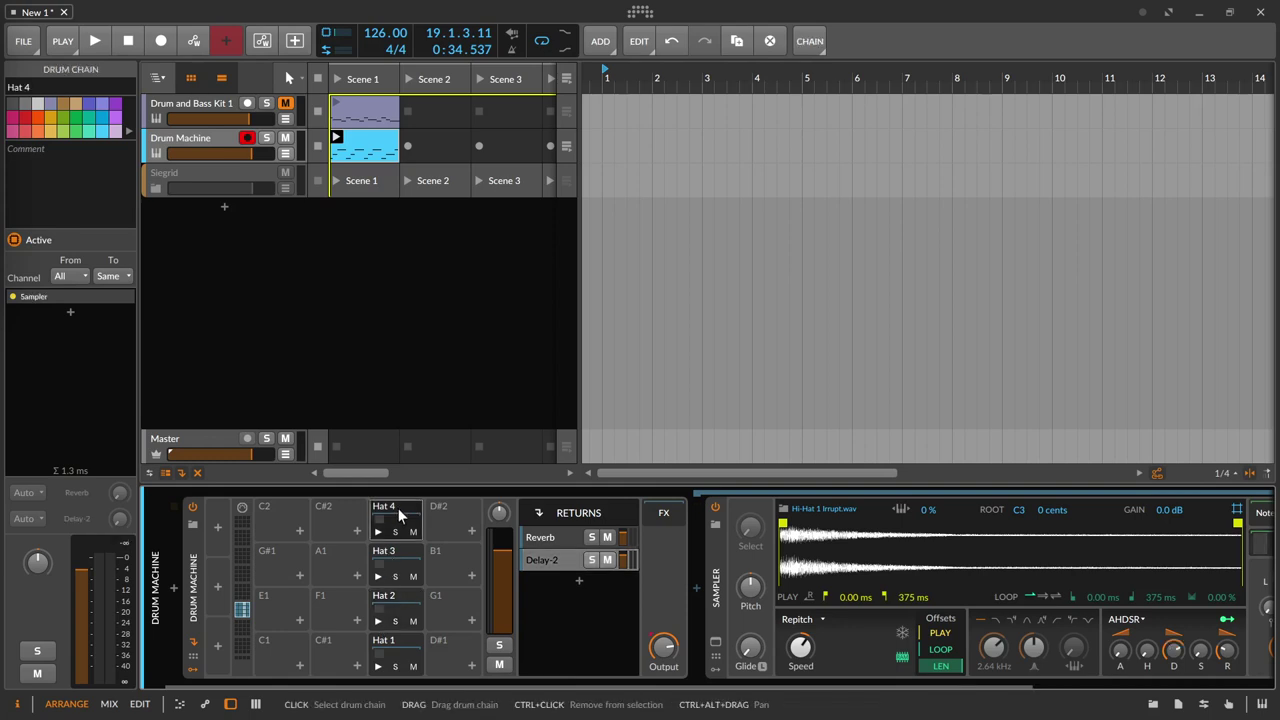
pyautogui.moveTo(478, 688); pyautogui.dragTo(508, 689)
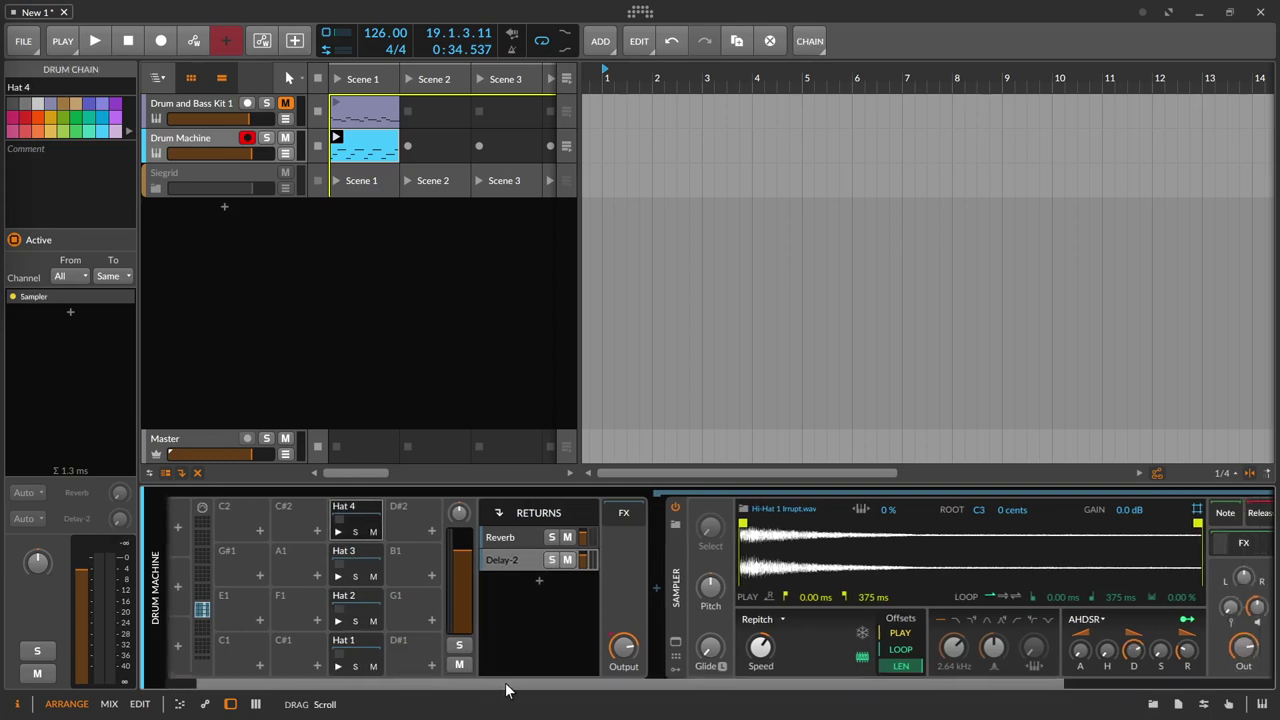
pyautogui.click(957, 630)
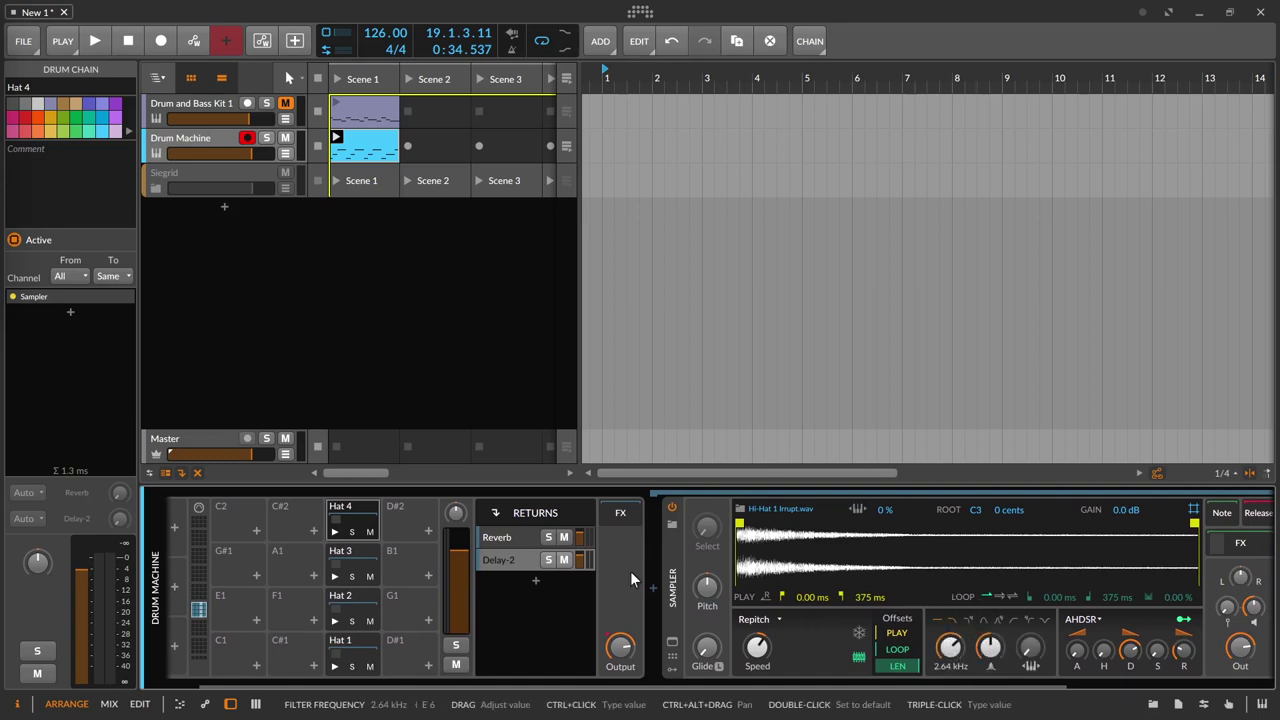
pyautogui.click(670, 676)
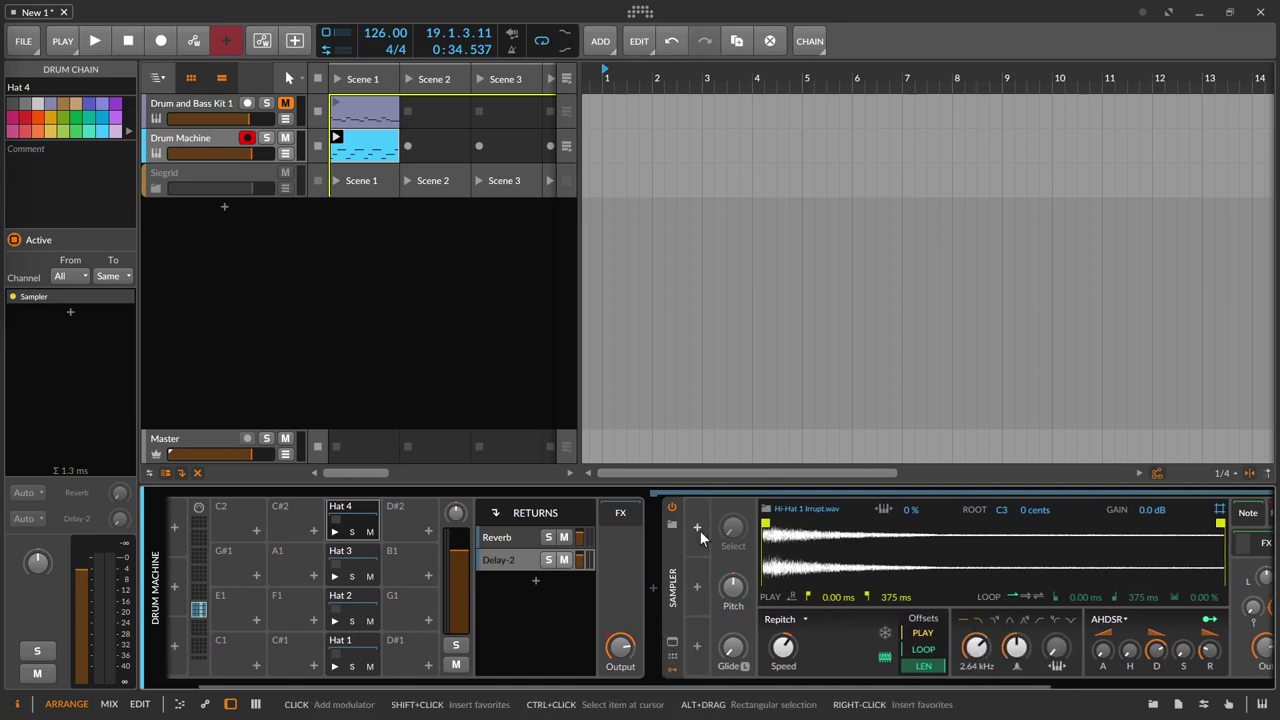
pyautogui.click(699, 530)
pyautogui.write('ste')
pyautogui.press('Return')
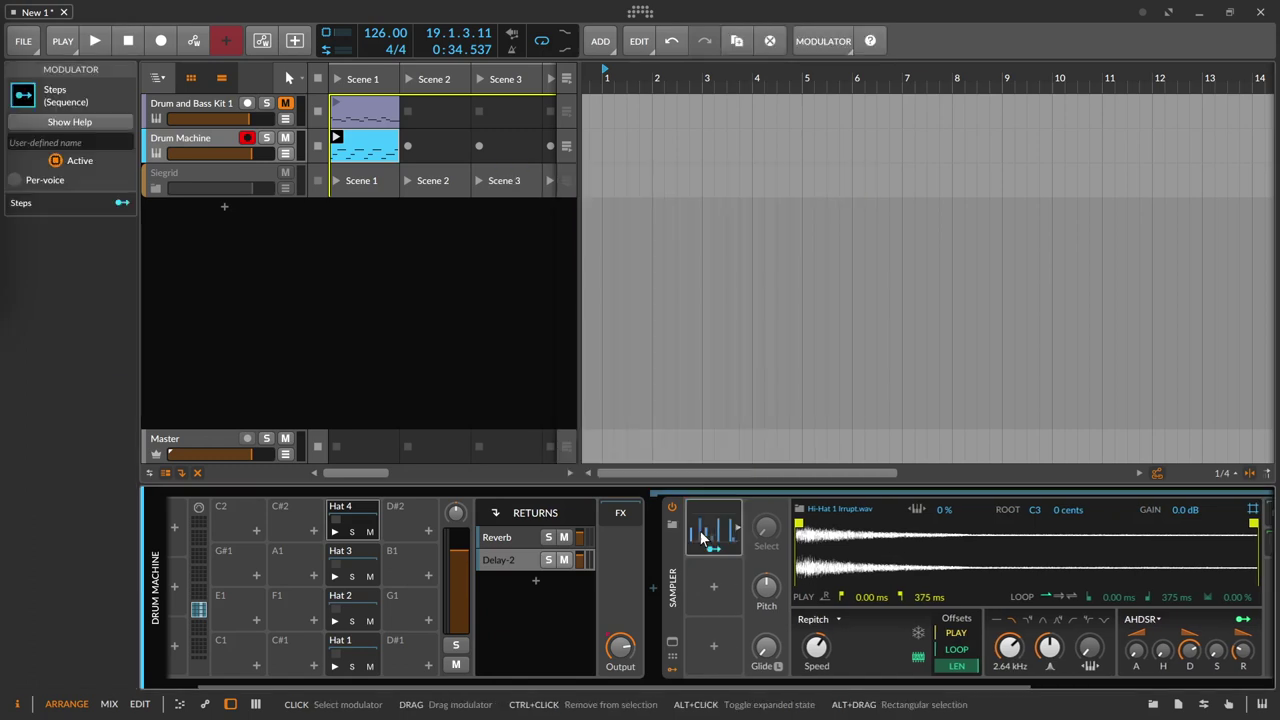
pyautogui.doubleClick(701, 538)
pyautogui.moveTo(718, 688); pyautogui.dragTo(865, 690)
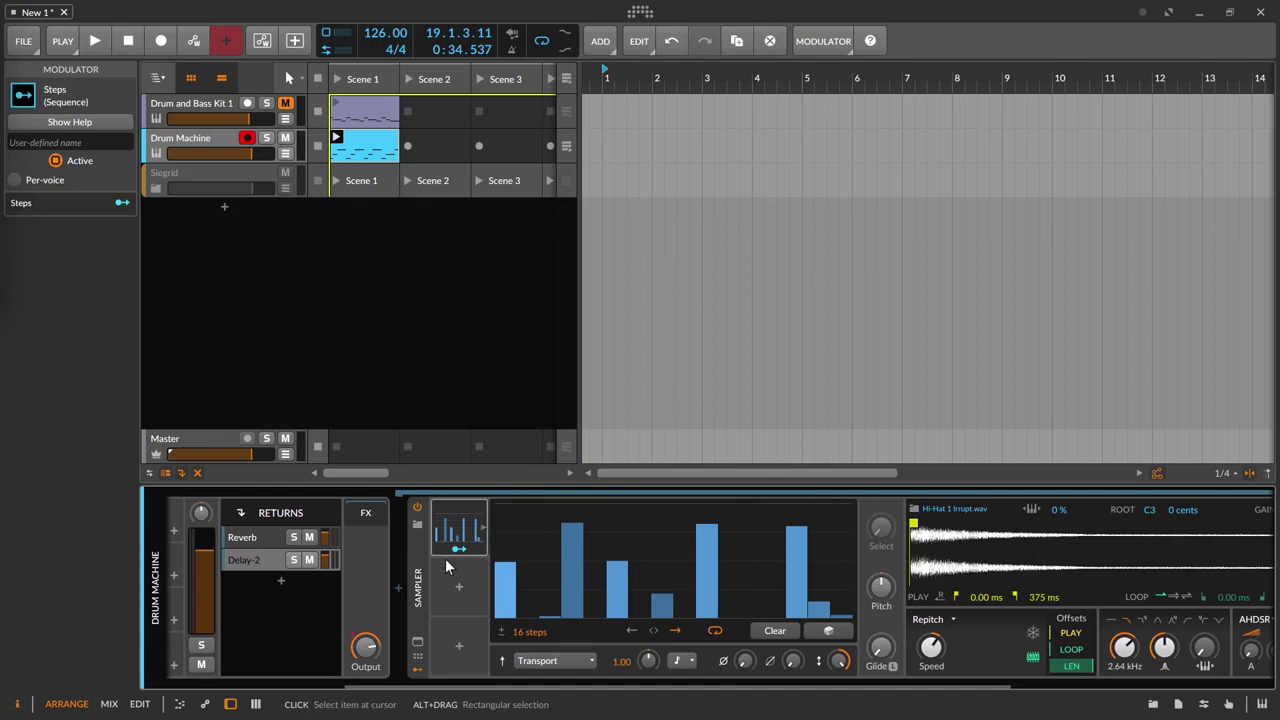
# Make the Steps modulator bipolar and redraw its middle steps, with two neighbouring steps raised to about 85%.
pyautogui.click(501, 631)
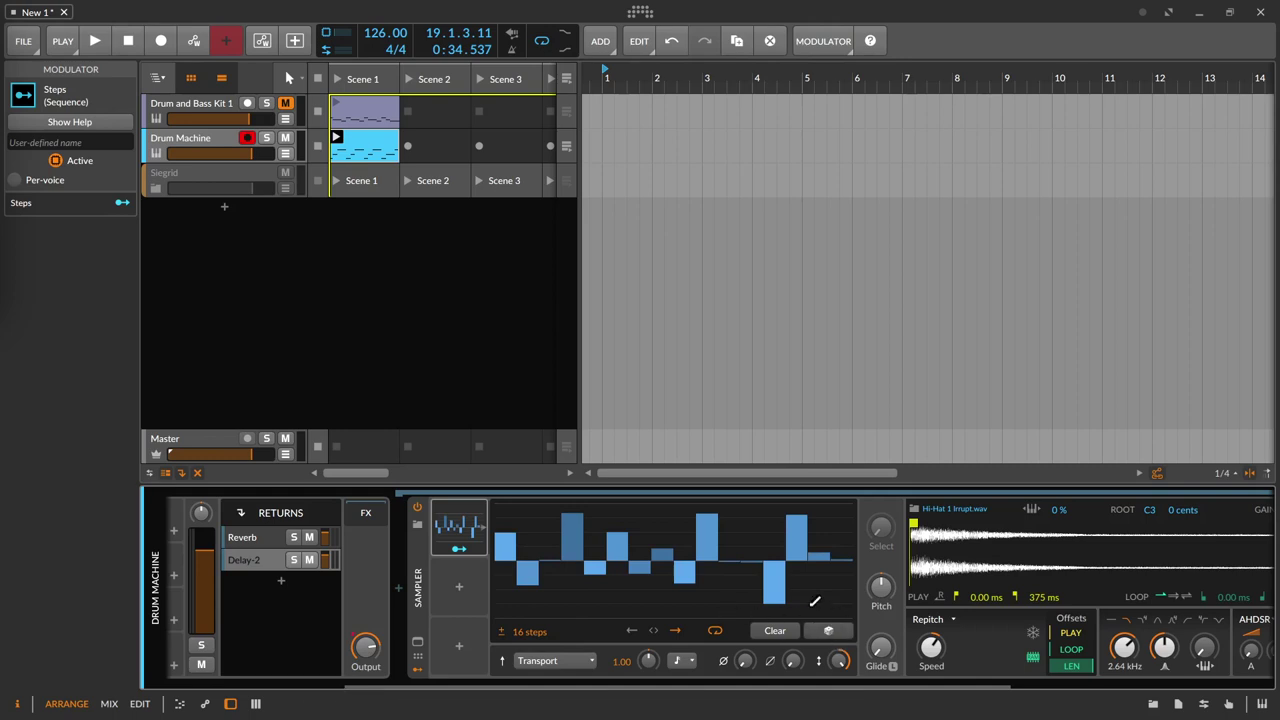
pyautogui.click(458, 538)
pyautogui.click(461, 540)
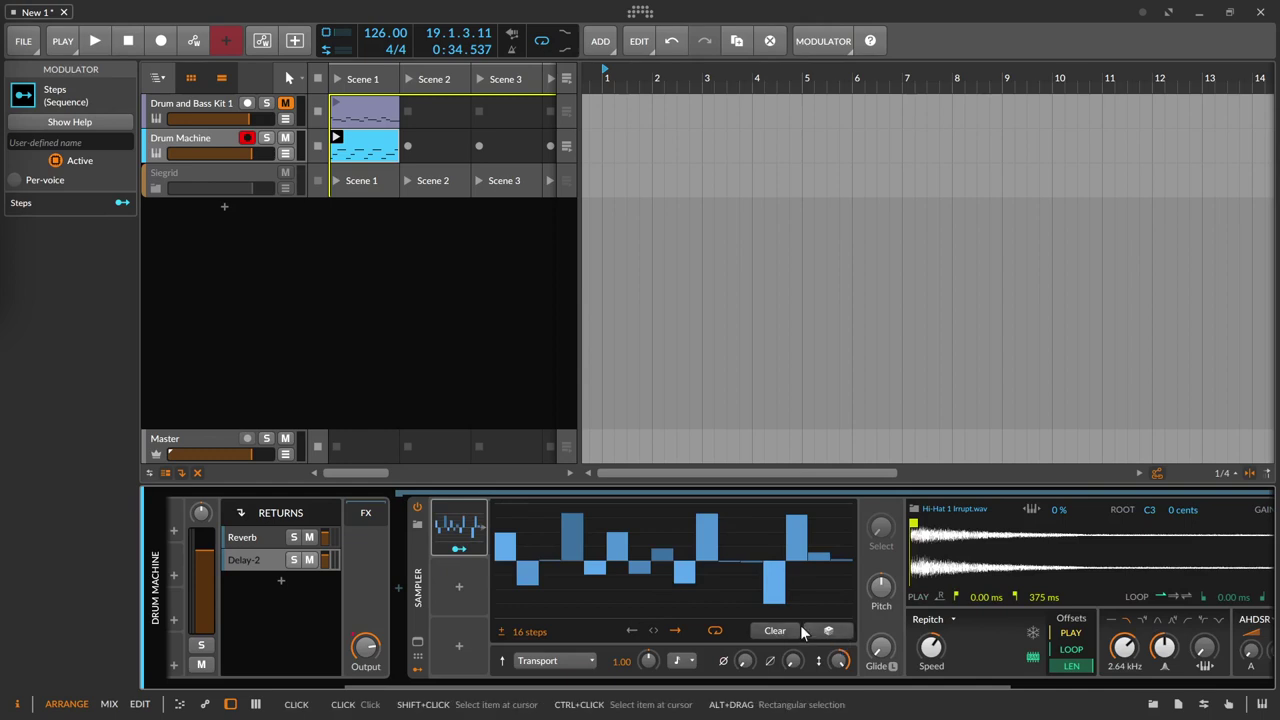
pyautogui.click(640, 590)
pyautogui.moveTo(660, 518); pyautogui.dragTo(684, 518)
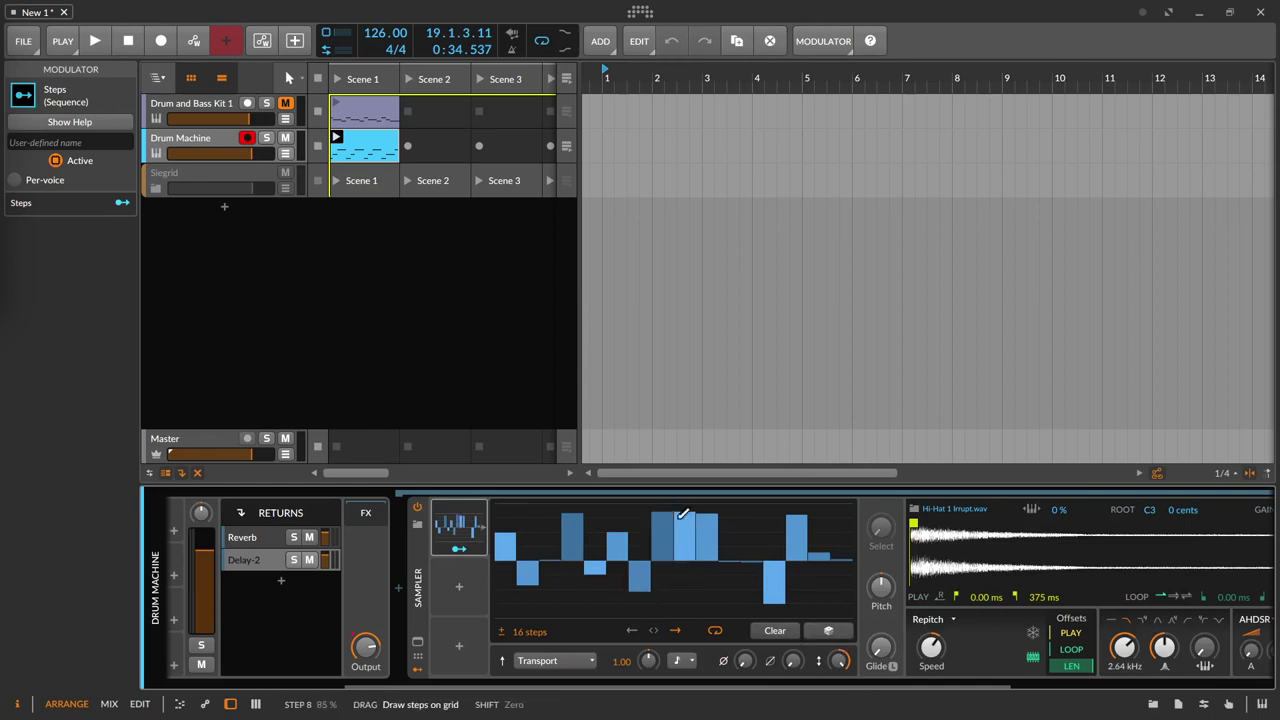
# Try a second Steps modulator in bipolar mode on the sampler, delete it, and reopen the first one's step editor.
pyautogui.click(460, 587)
pyautogui.write('ste')
pyautogui.press('Down')
pyautogui.press('Return')
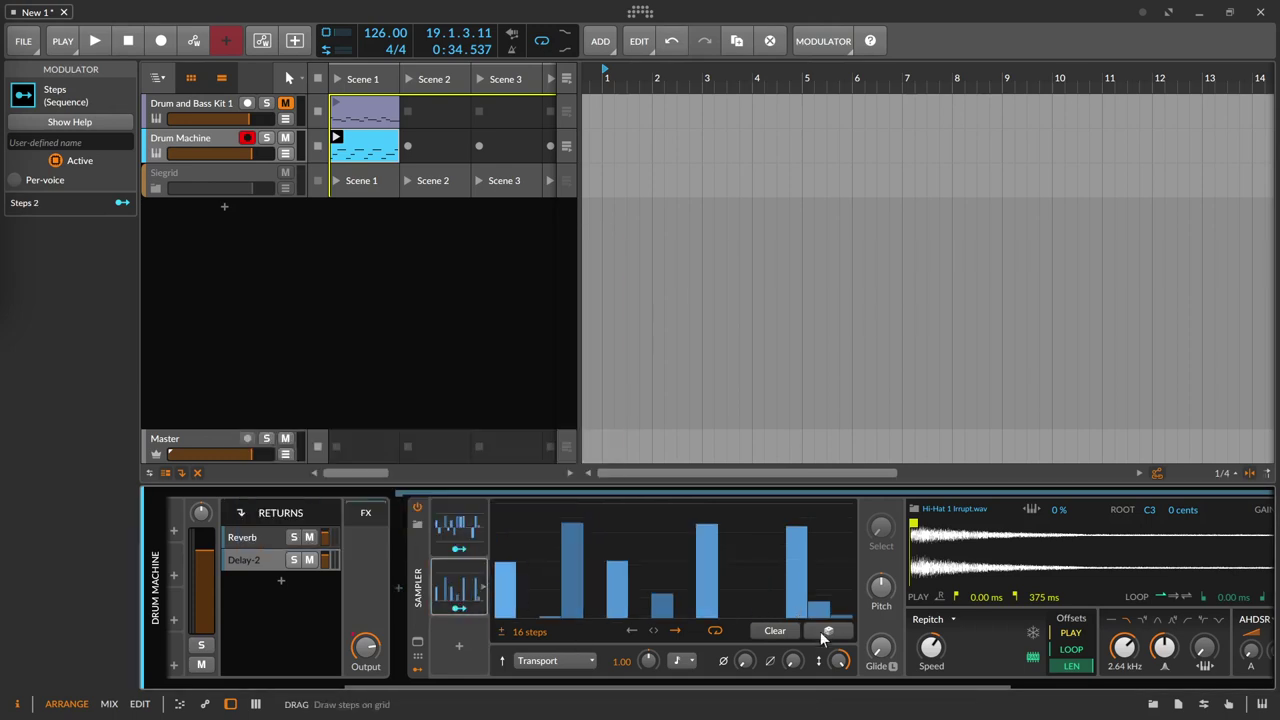
pyautogui.click(500, 632)
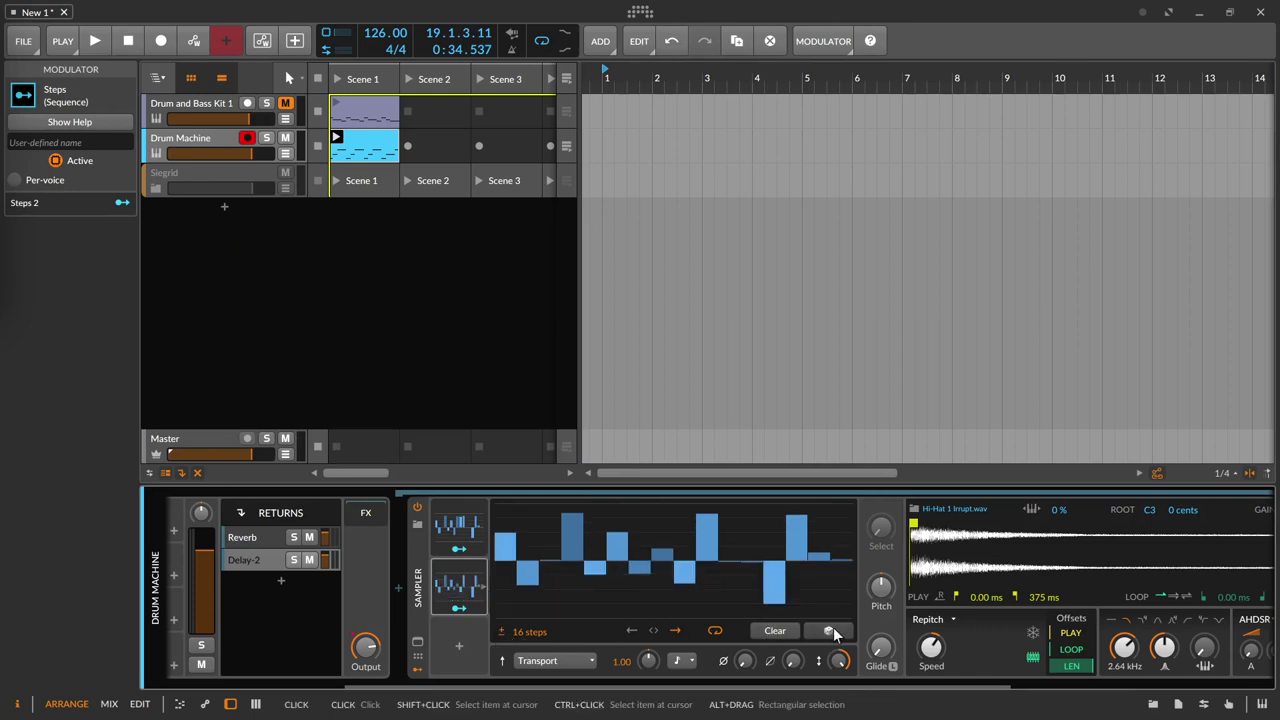
pyautogui.press('Delete')
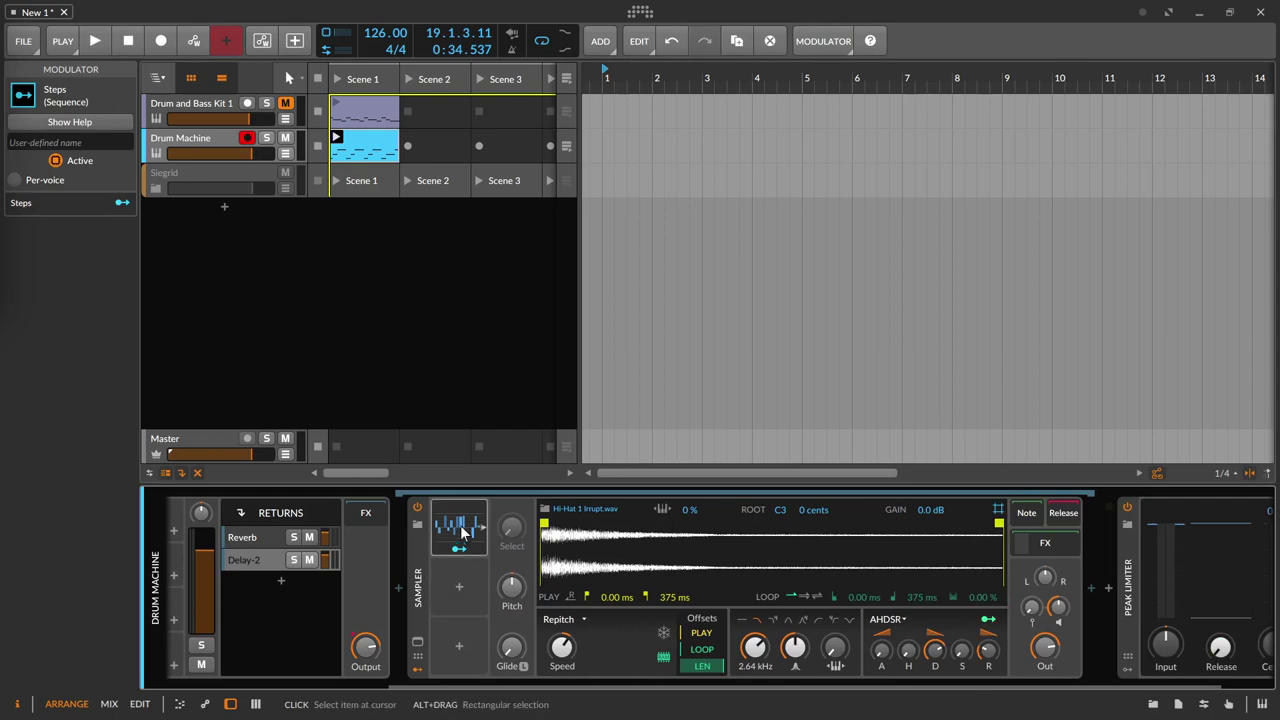
pyautogui.click(462, 537)
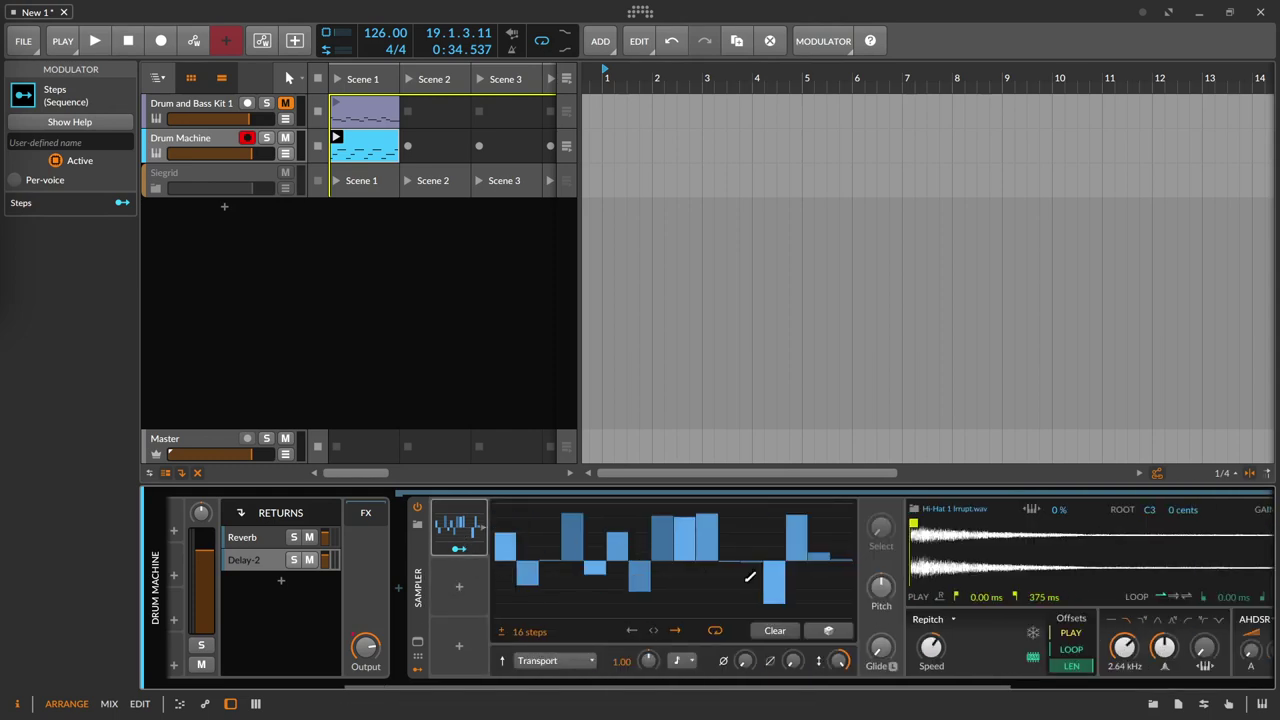
# Redraw the middle steps of Hat 4's Steps modulator with negative values and map it to the sampler's filter frequency at -21.6.
pyautogui.click(686, 592)
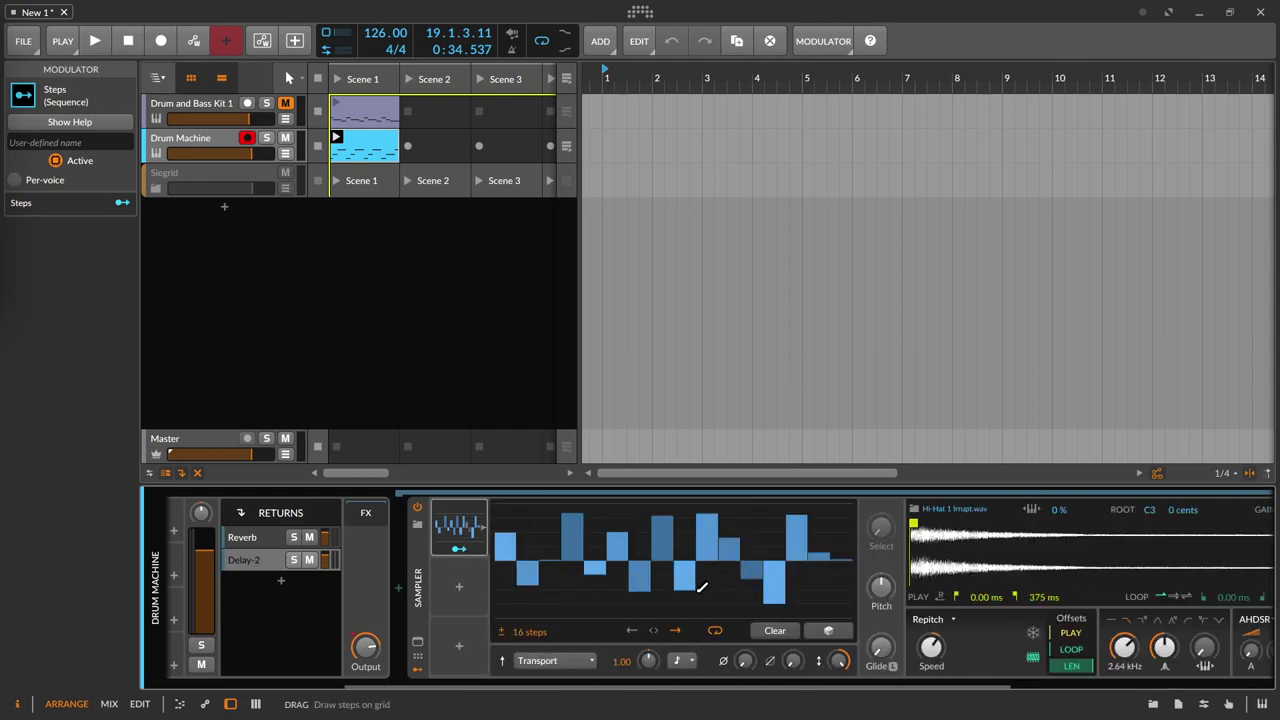
pyautogui.moveTo(538, 686); pyautogui.dragTo(668, 688)
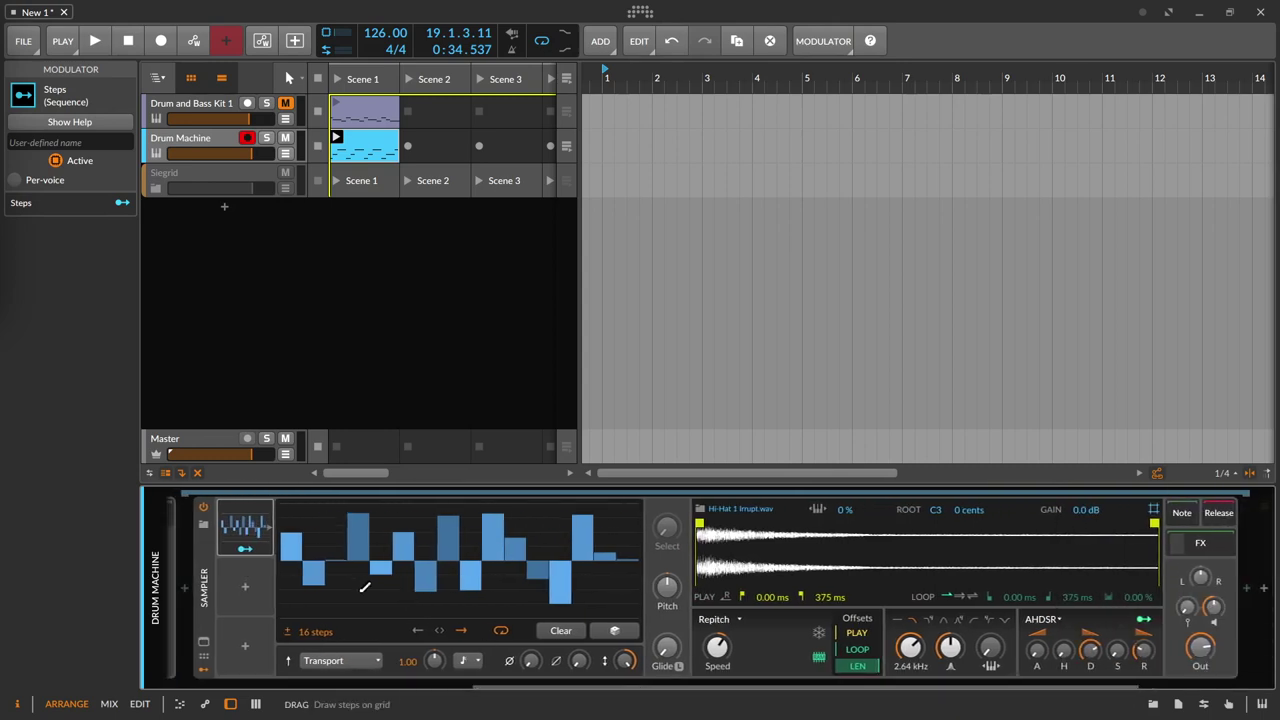
pyautogui.click(251, 550)
pyautogui.moveTo(912, 648); pyautogui.dragTo(912, 662)
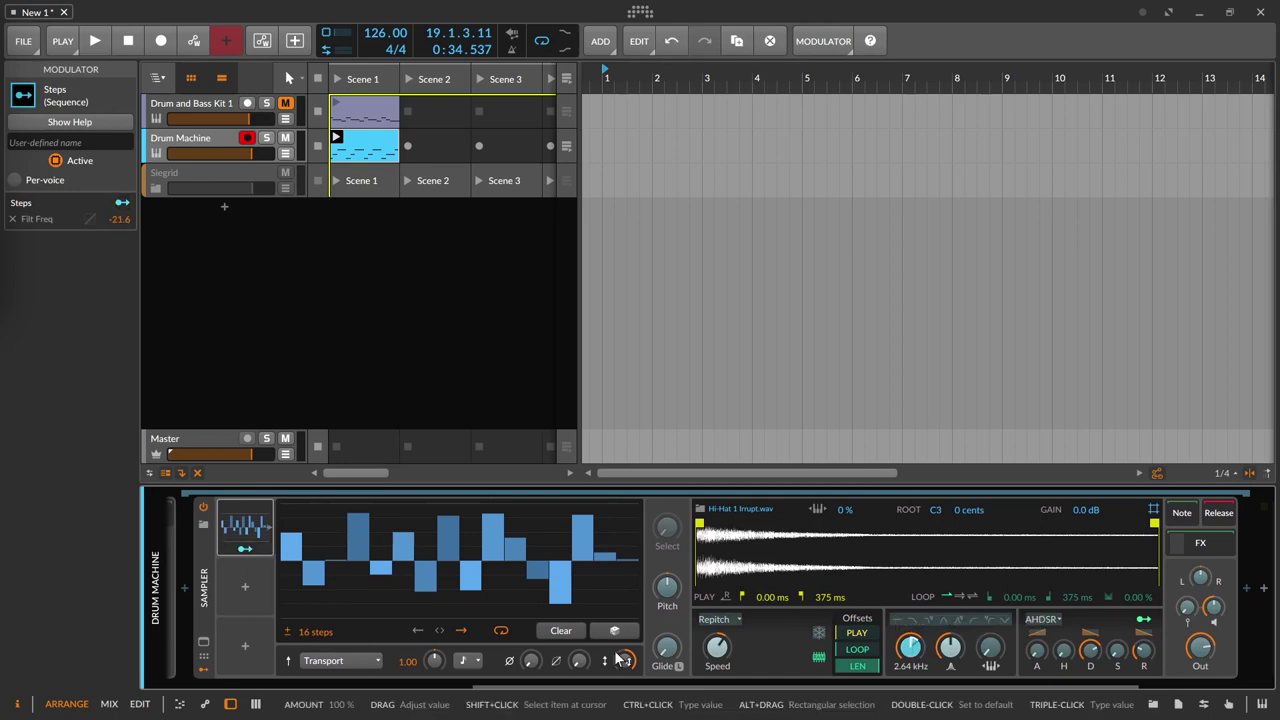
pyautogui.moveTo(603, 688); pyautogui.dragTo(548, 688)
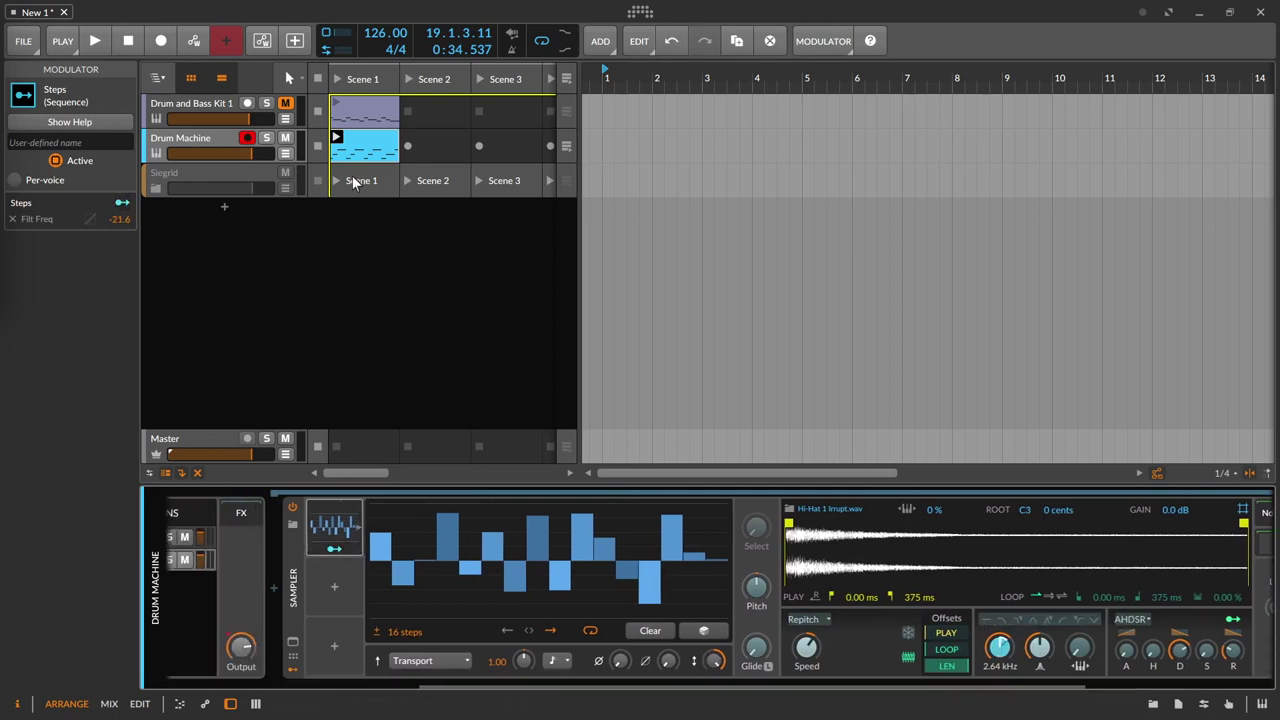
# Open the Drum Machine clip and add sixteenth Hat 4 notes at 1.1.3, 1.2.4, 1.4.1 and 1.4.4.
pyautogui.doubleClick(357, 154)
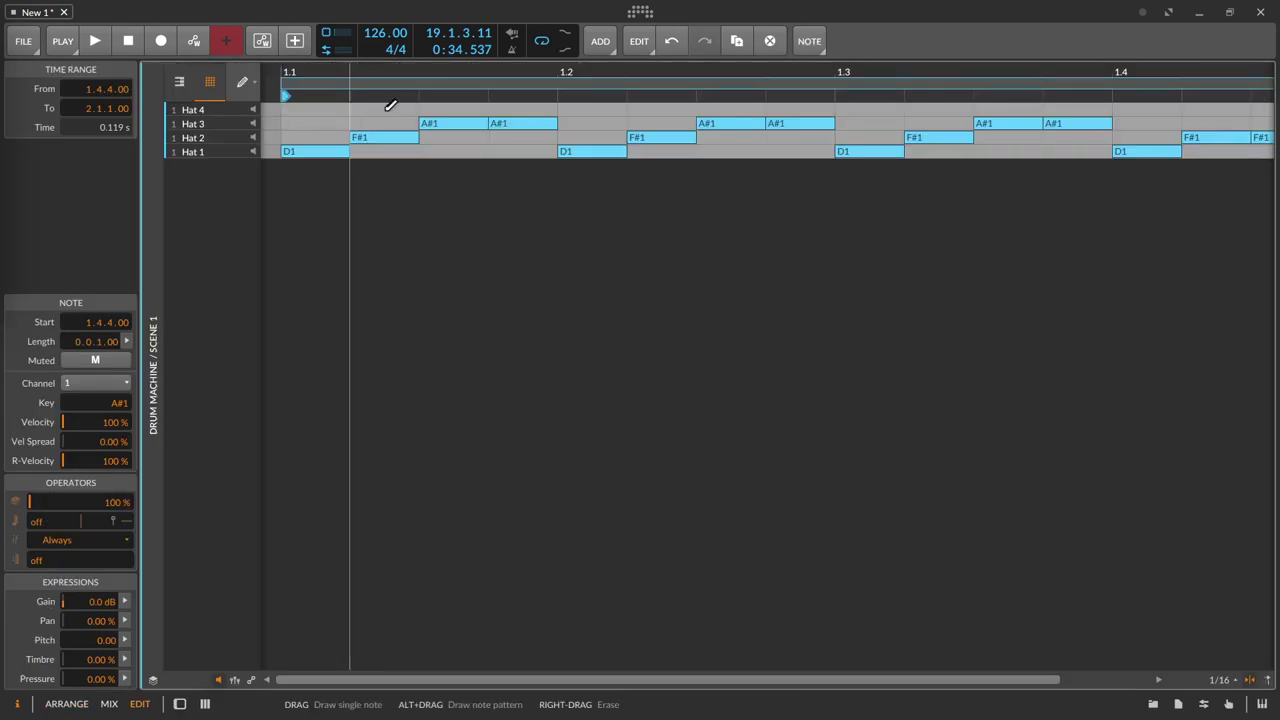
pyautogui.click(435, 108)
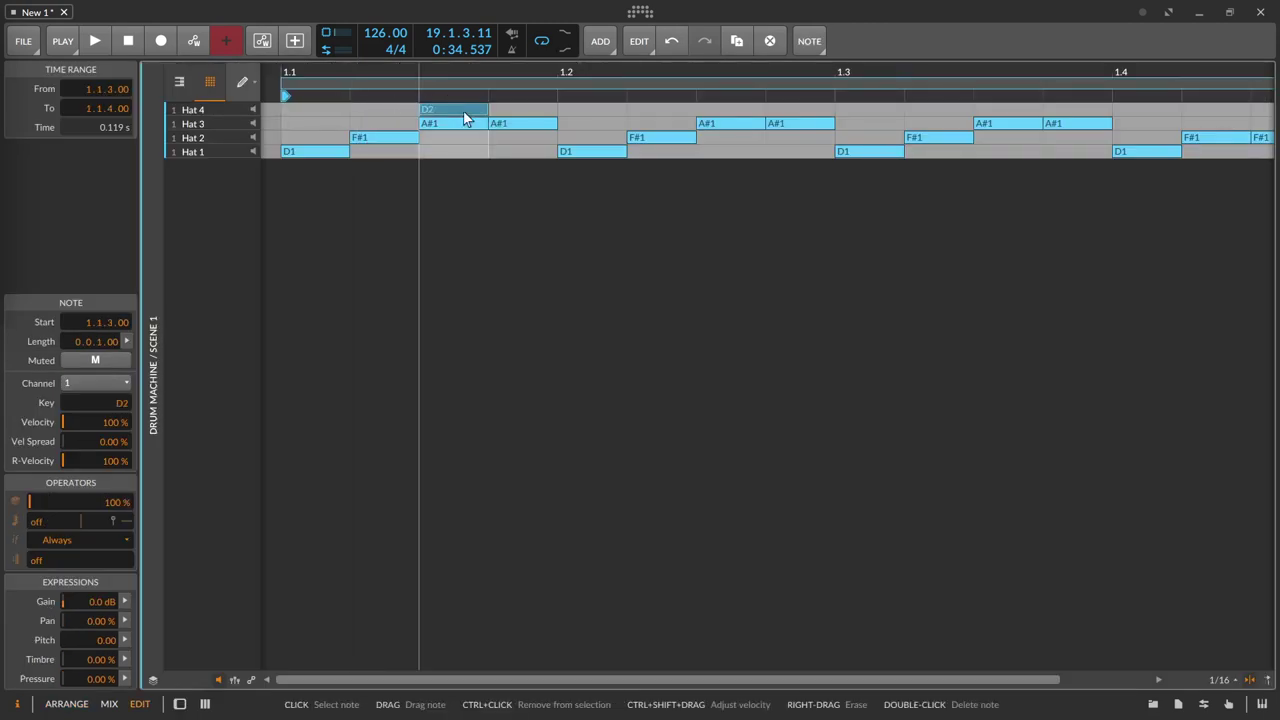
pyautogui.click(772, 110)
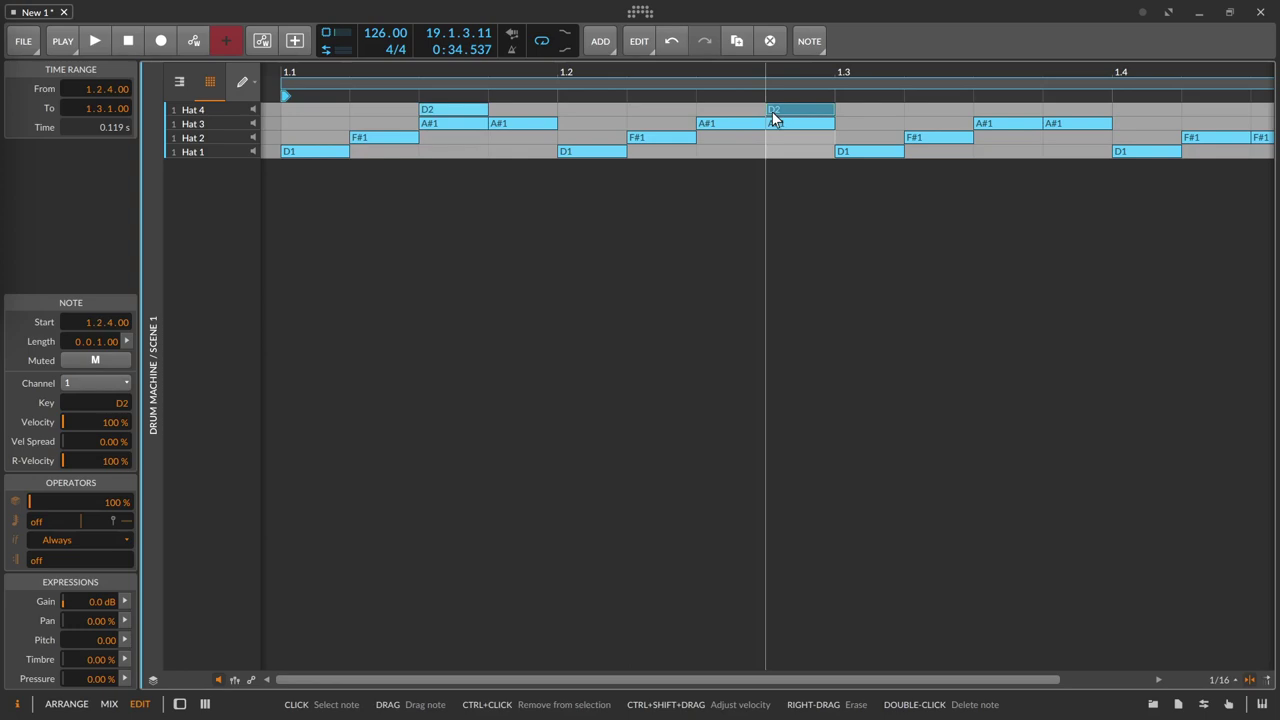
pyautogui.click(772, 121)
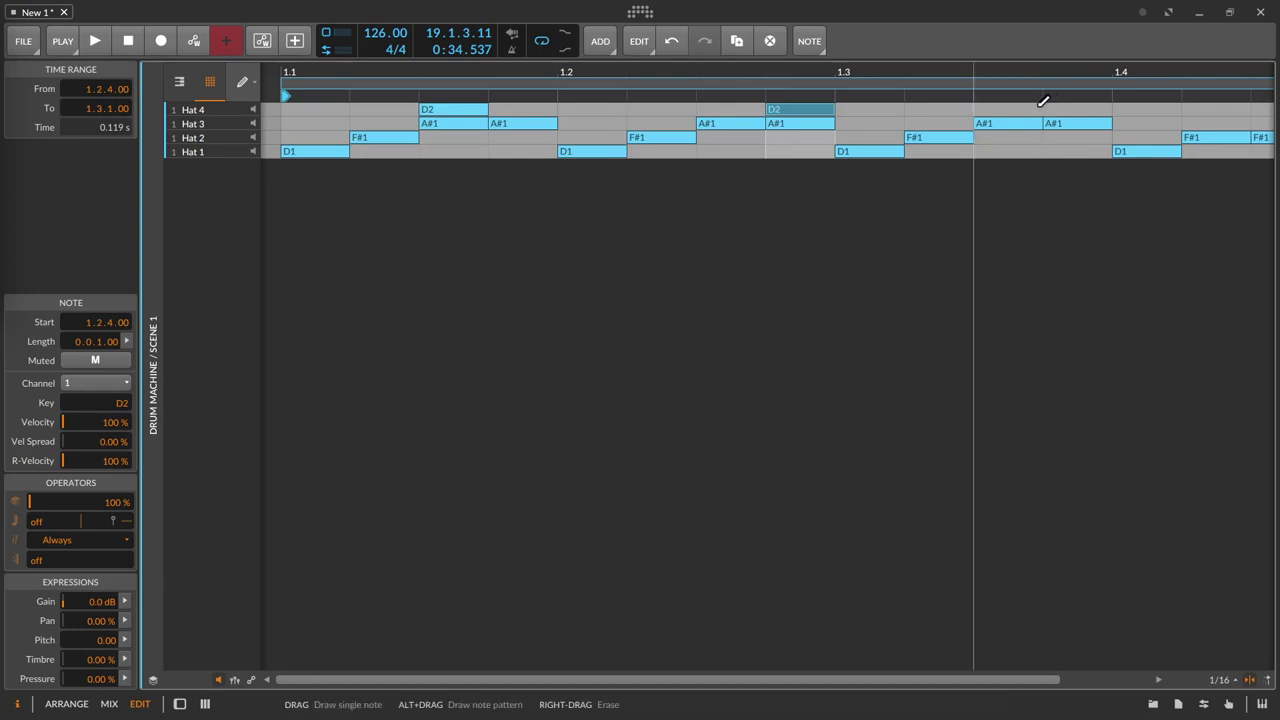
pyautogui.click(1119, 110)
pyautogui.moveTo(1120, 94); pyautogui.dragTo(1055, 95)
pyautogui.click(1068, 109)
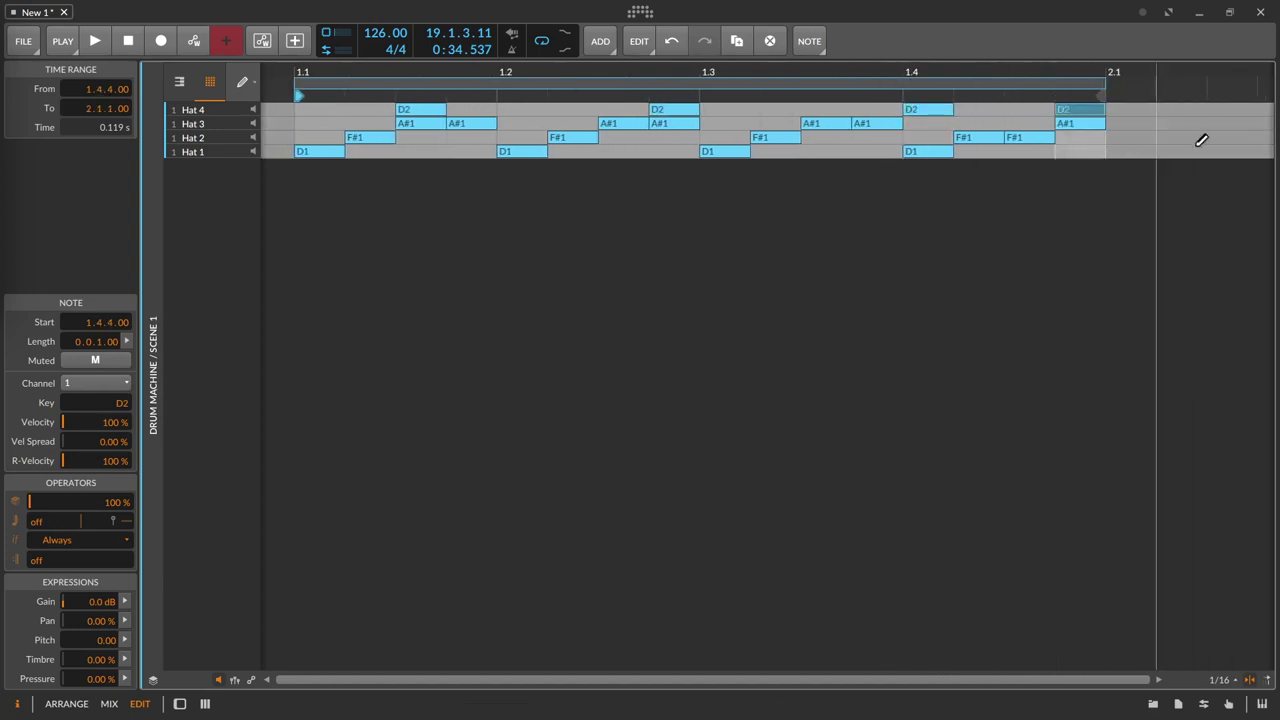
# Play the pattern and randomize the step values of Hat 4's Steps modulator several times.
pyautogui.press('space')
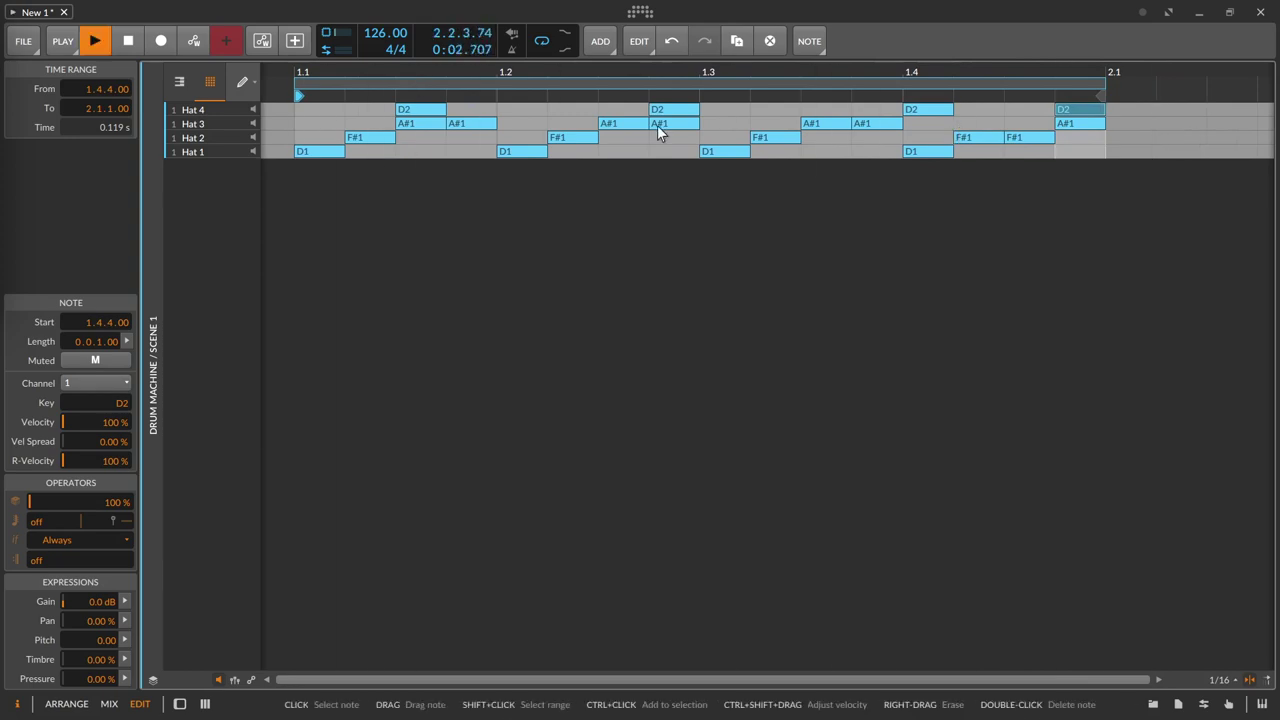
pyautogui.hotkey('alt', '2')
pyautogui.hotkey('alt', '1')
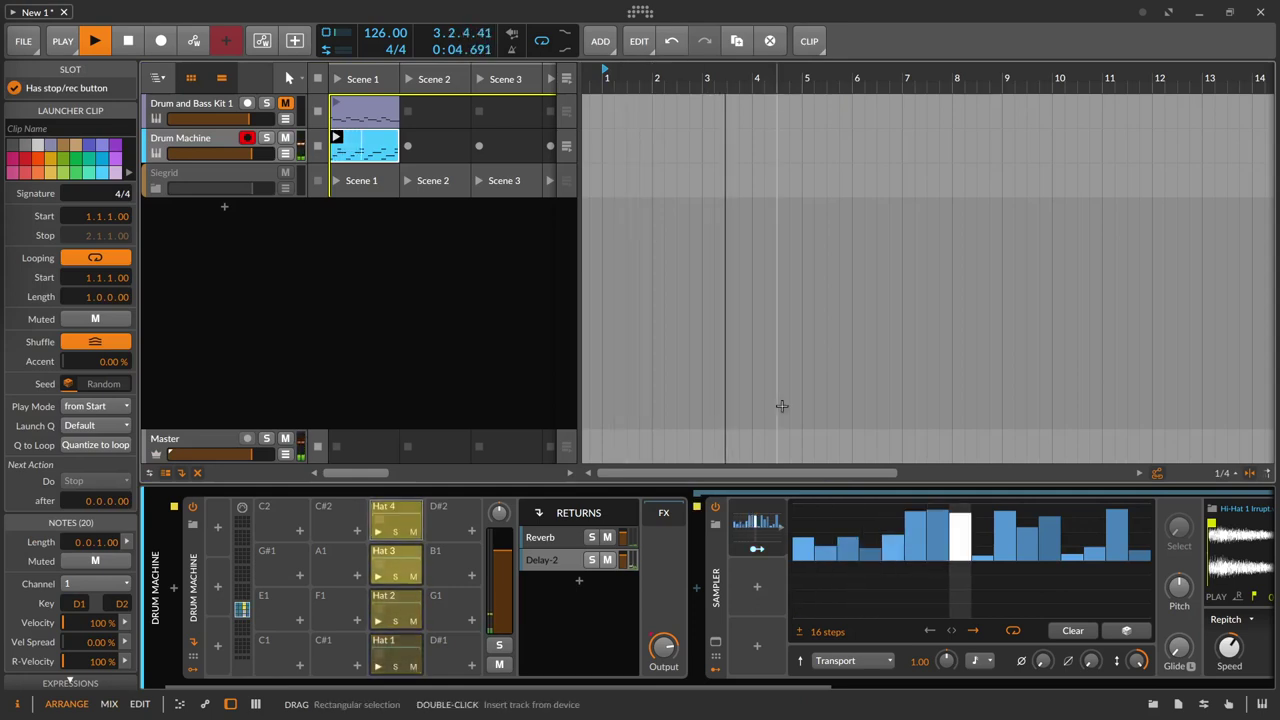
pyautogui.moveTo(614, 683); pyautogui.dragTo(671, 663)
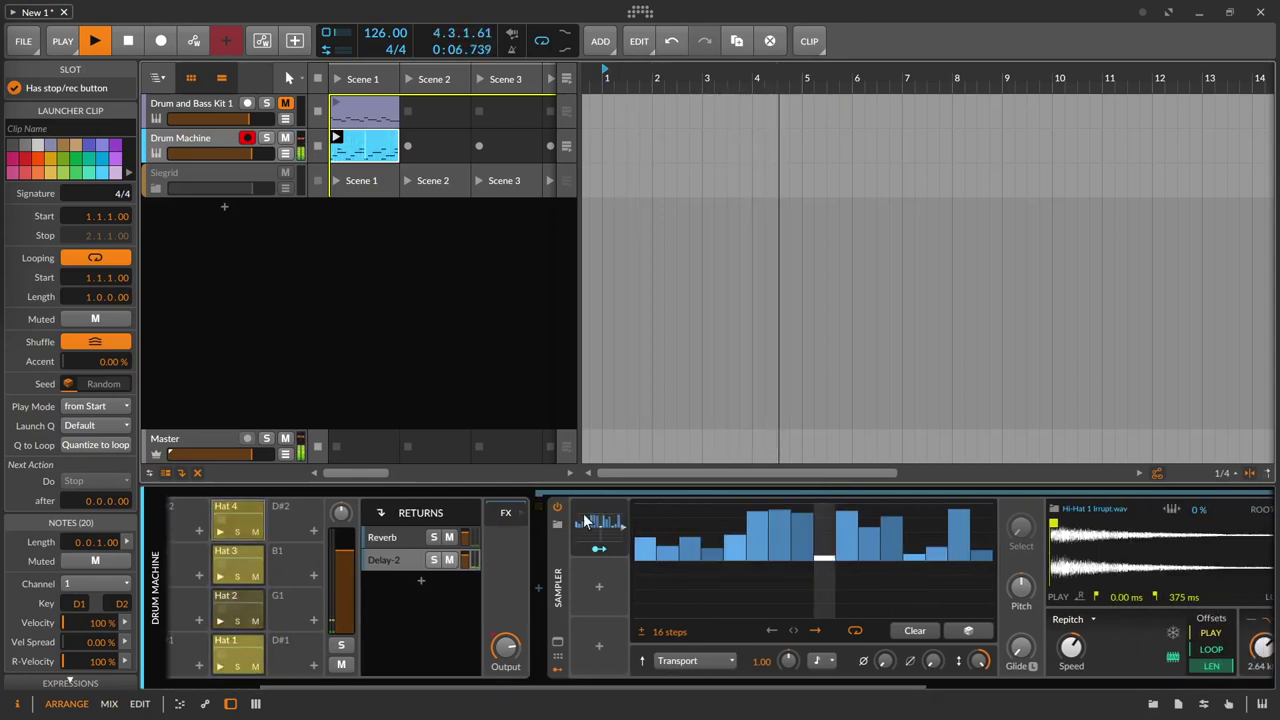
pyautogui.click(970, 630)
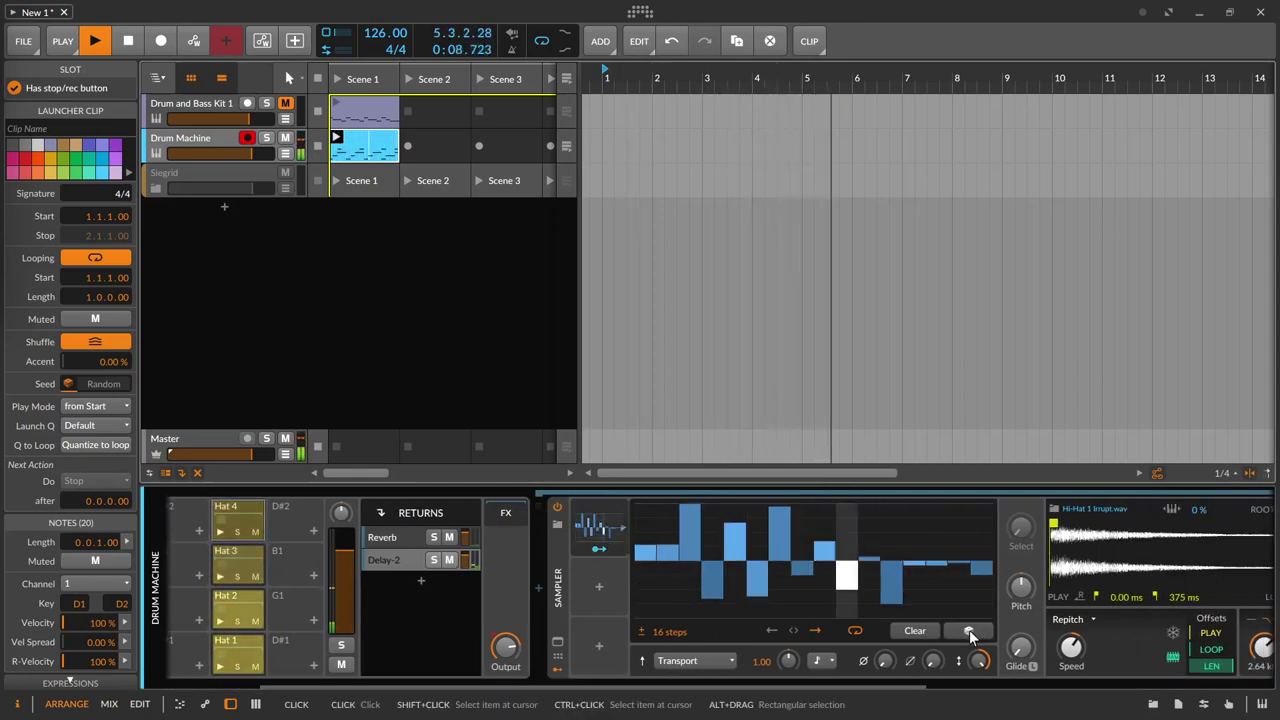
pyautogui.click(969, 630)
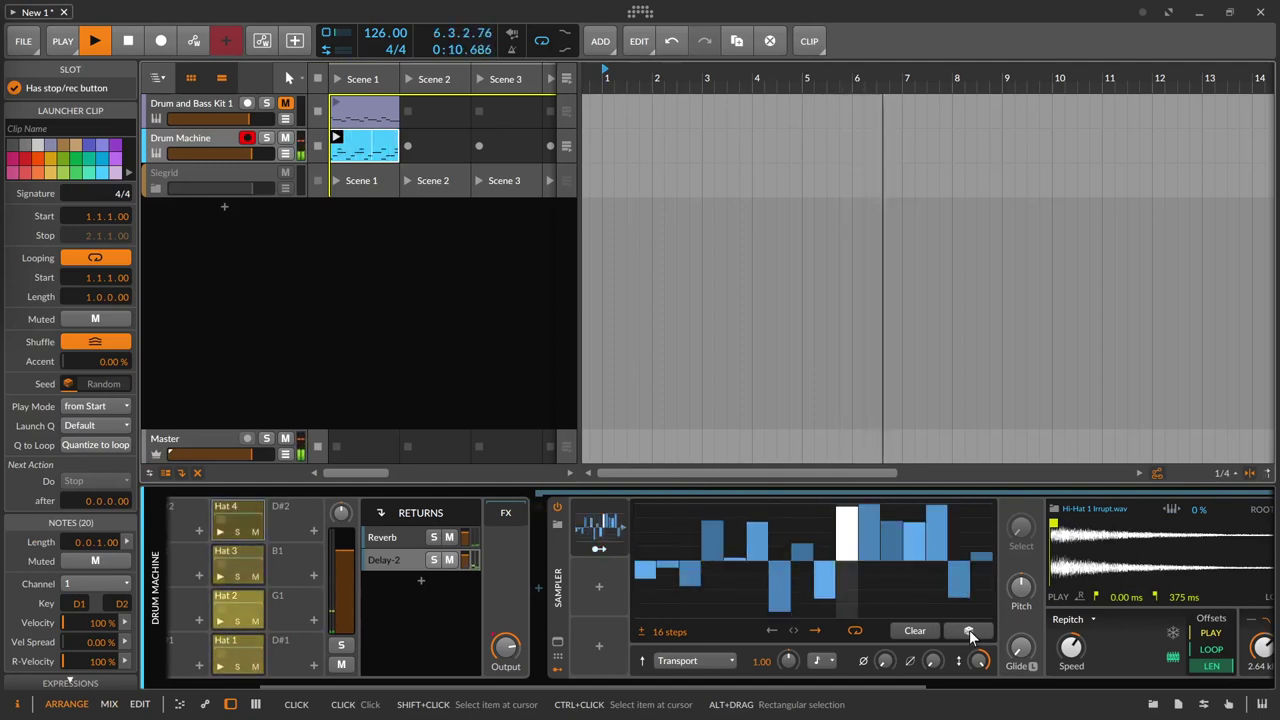
pyautogui.click(969, 630)
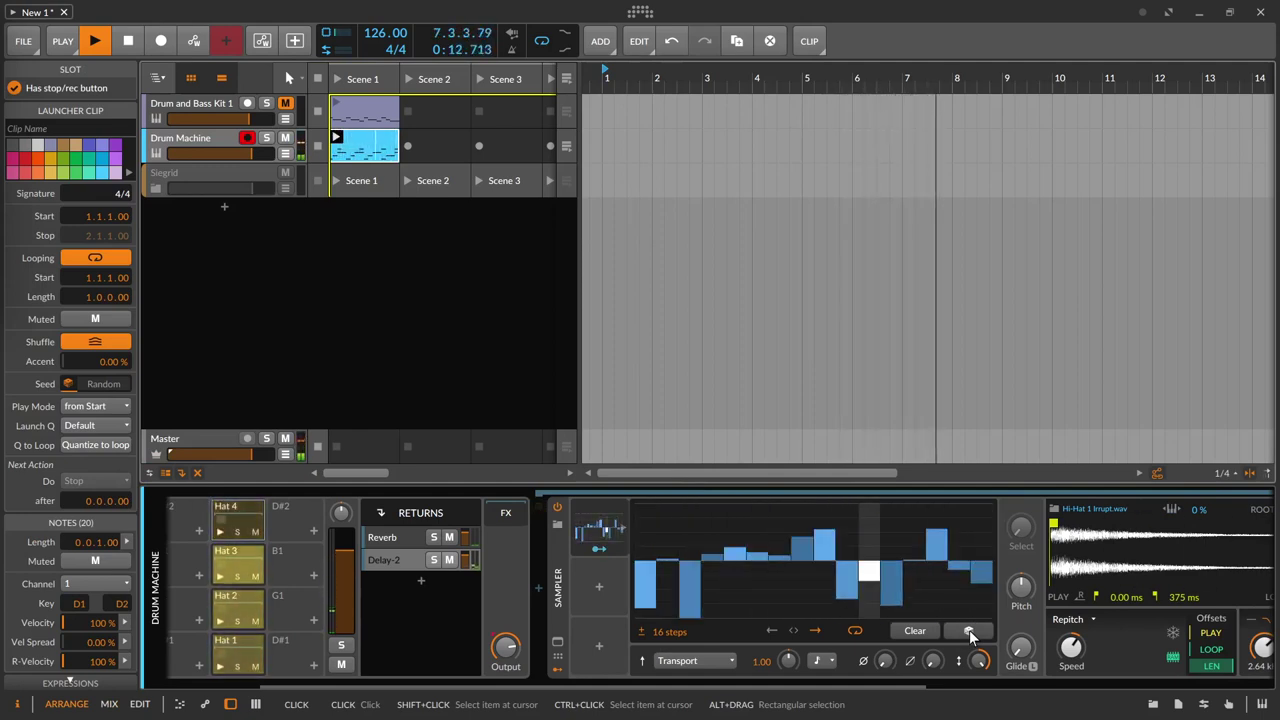
pyautogui.click(969, 630)
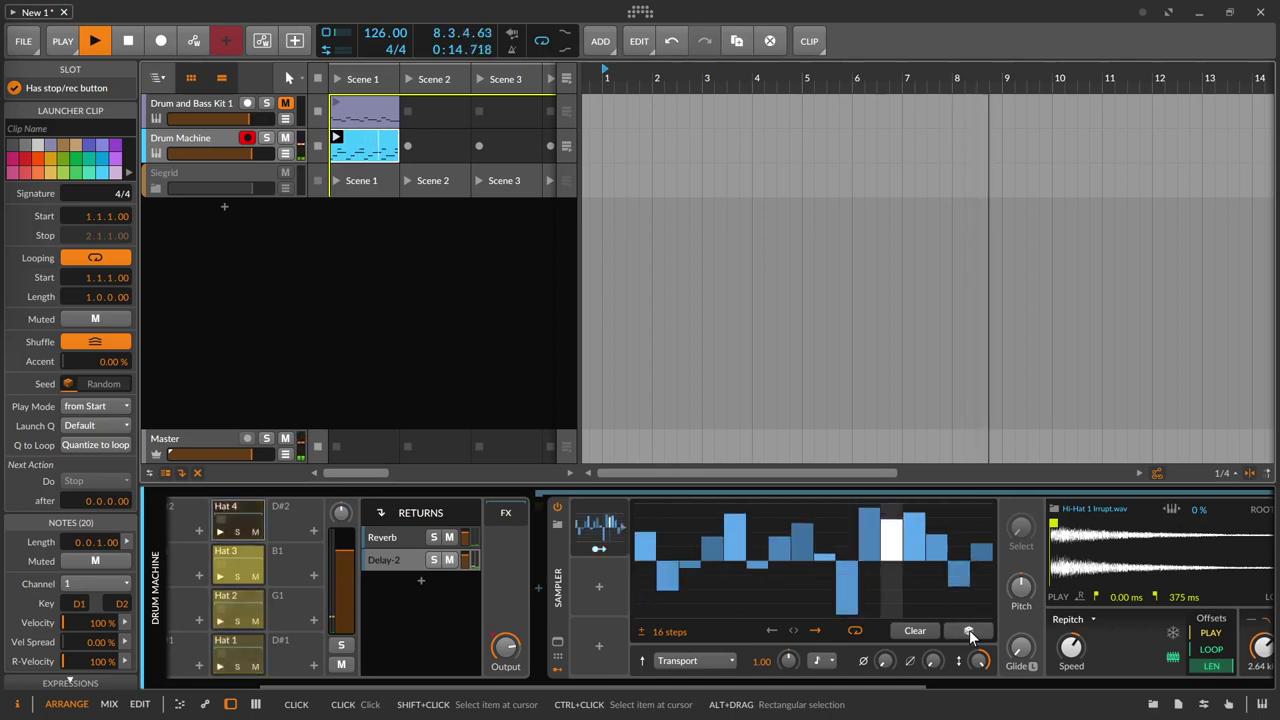
pyautogui.click(969, 630)
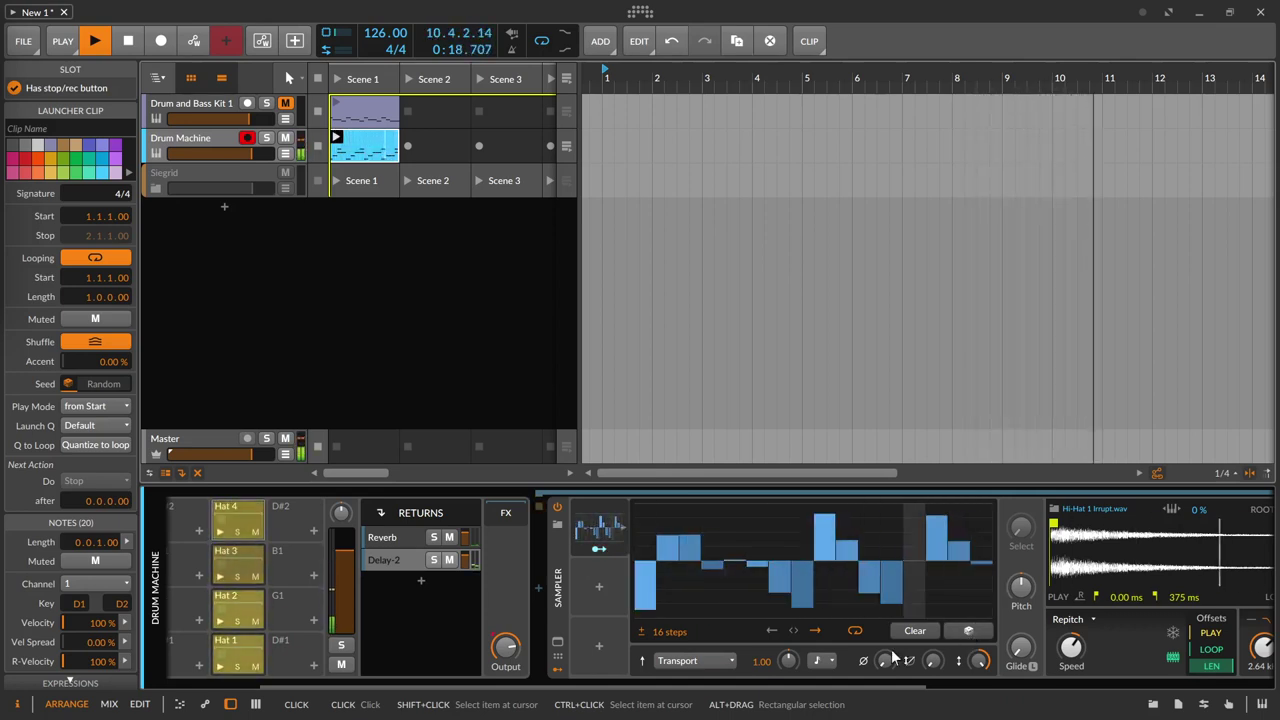
# Set the filter frequency of Hat 4's sampler to 911 Hz and raise its resonance while the pattern plays.
pyautogui.hscroll(3, 975, 650)
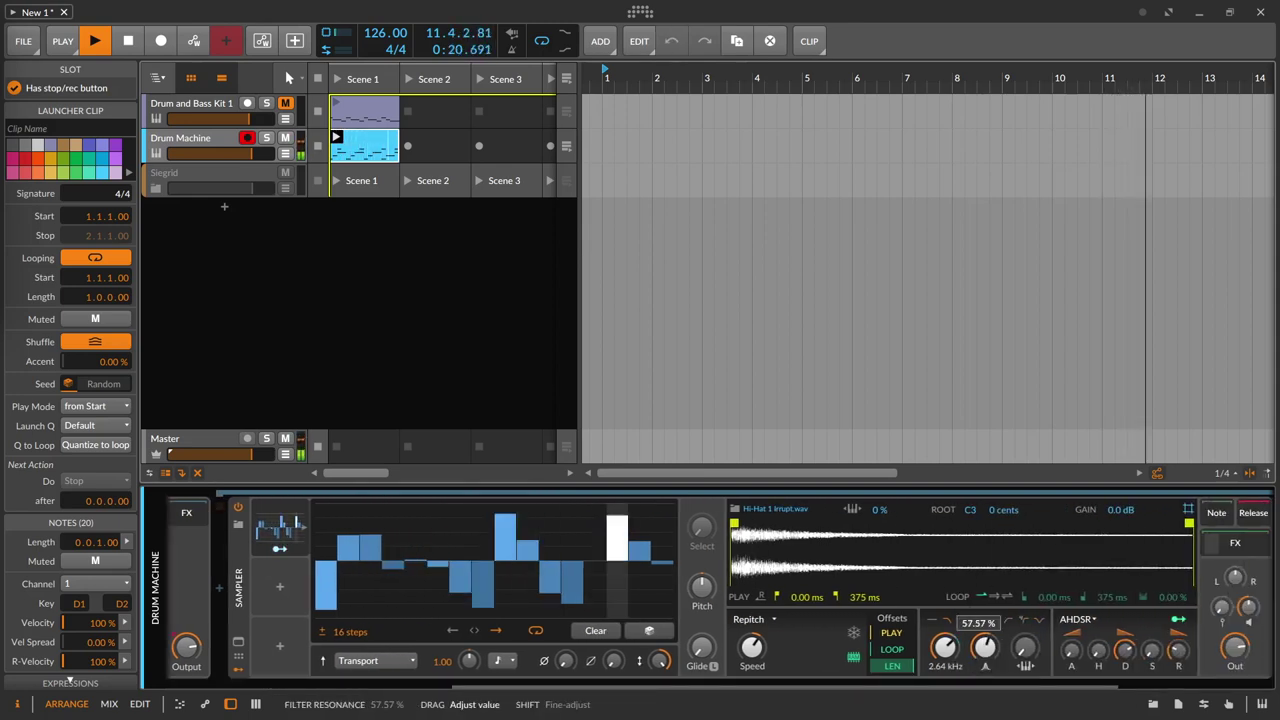
pyautogui.moveTo(948, 650); pyautogui.dragTo(948, 673)
pyautogui.moveTo(985, 650); pyautogui.dragTo(1027, 682)
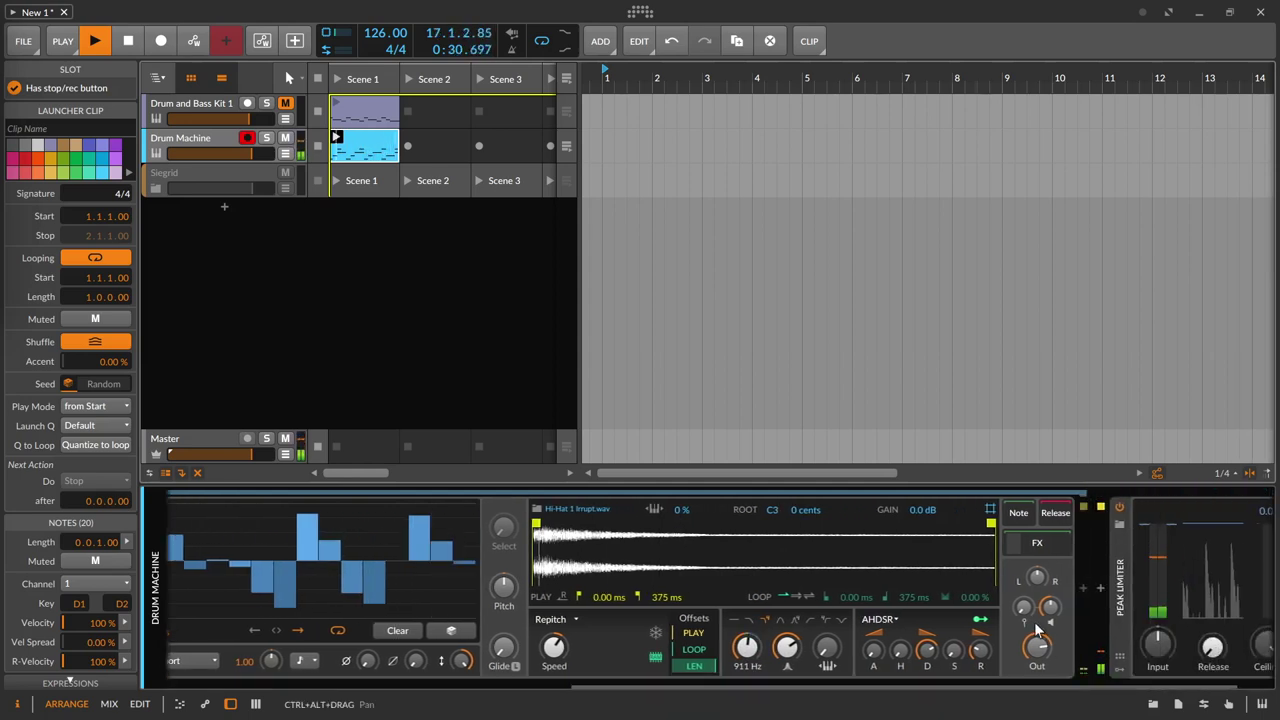
pyautogui.moveTo(1050, 613); pyautogui.dragTo(1037, 652)
pyautogui.moveTo(917, 684); pyautogui.dragTo(208, 642)
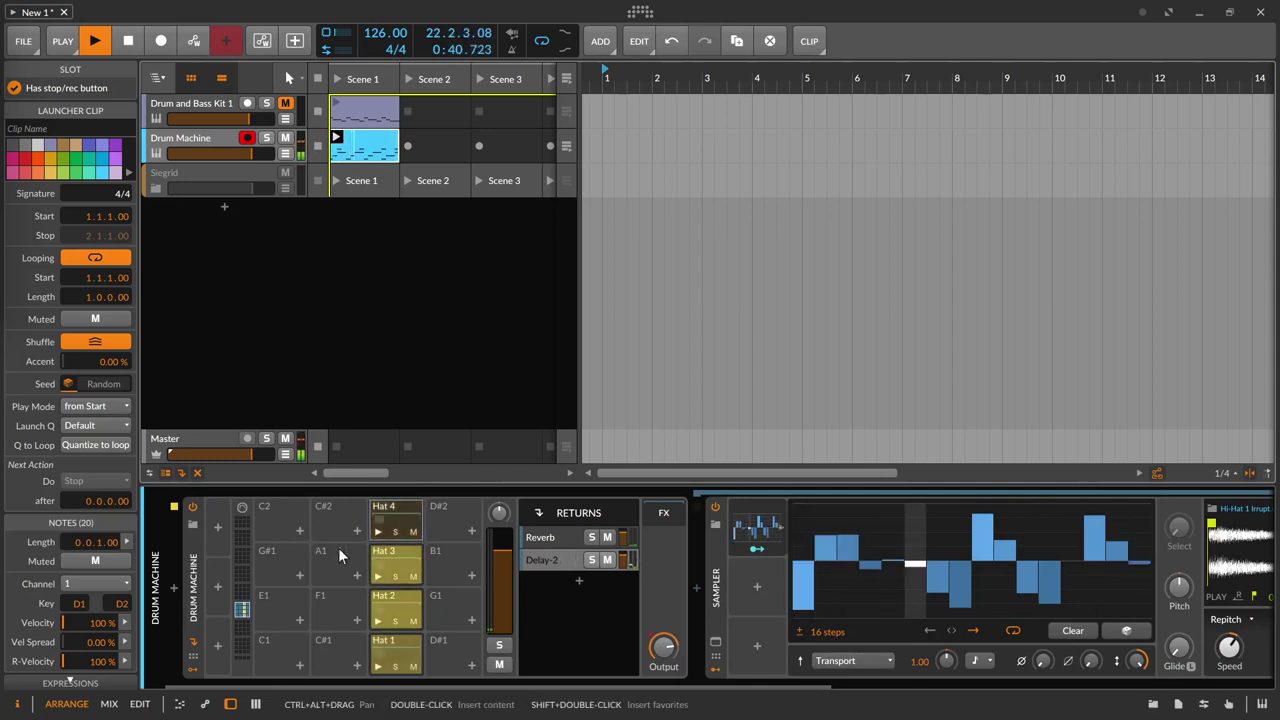
# Enable and raise the Reverb and Delay-2 sends on the Hat 4 chain.
pyautogui.click(393, 513)
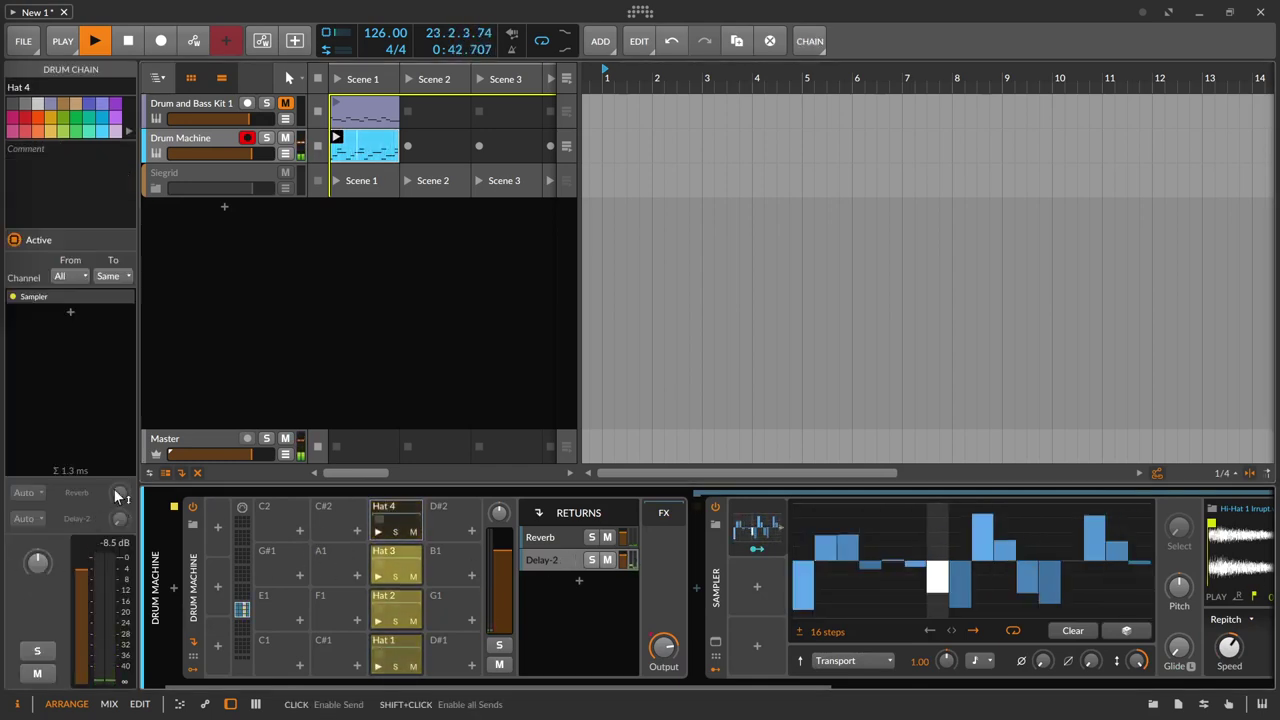
pyautogui.moveTo(118, 493)
pyautogui.mouseDown()
pyautogui.moveTo(118, 459)
pyautogui.moveTo(118, 520)
pyautogui.moveTo(118, 485)
pyautogui.mouseUp()
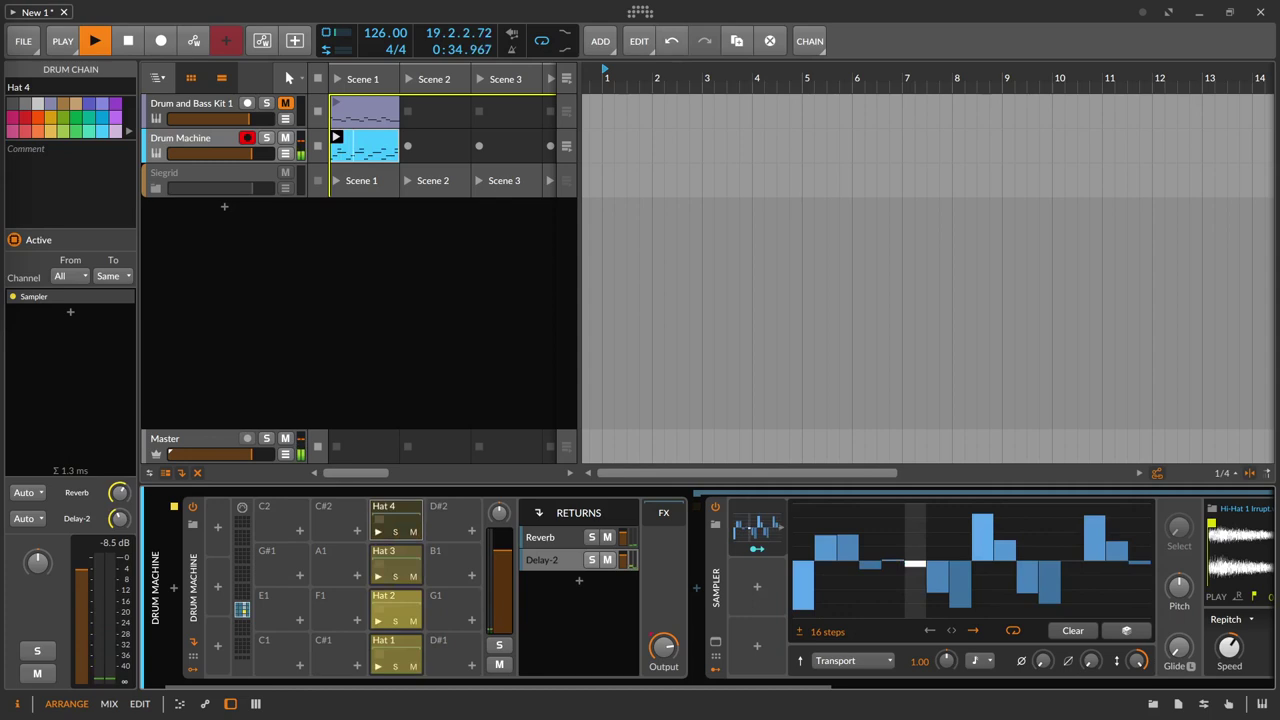
pyautogui.click(474, 349)
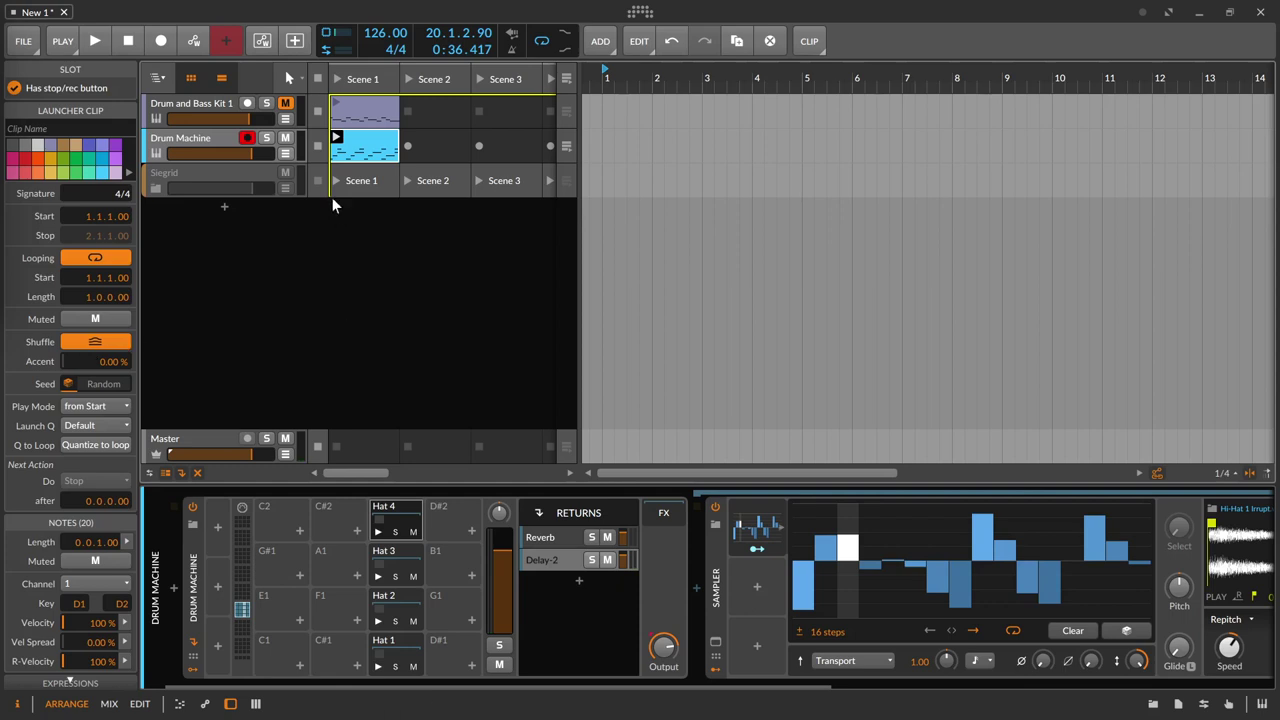
# Reopen the Drum Machine clip for note editing and show the device chain beneath its notes.
pyautogui.doubleClick(369, 152)
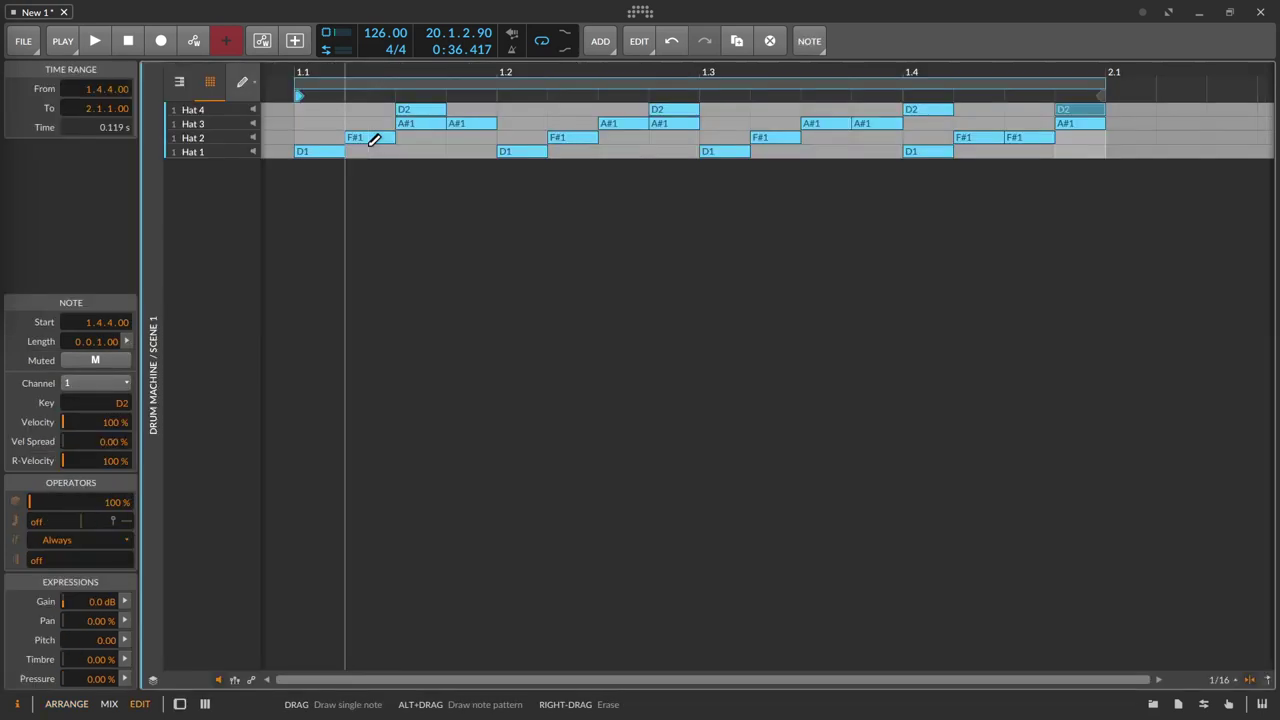
pyautogui.moveTo(481, 76); pyautogui.dragTo(494, 72)
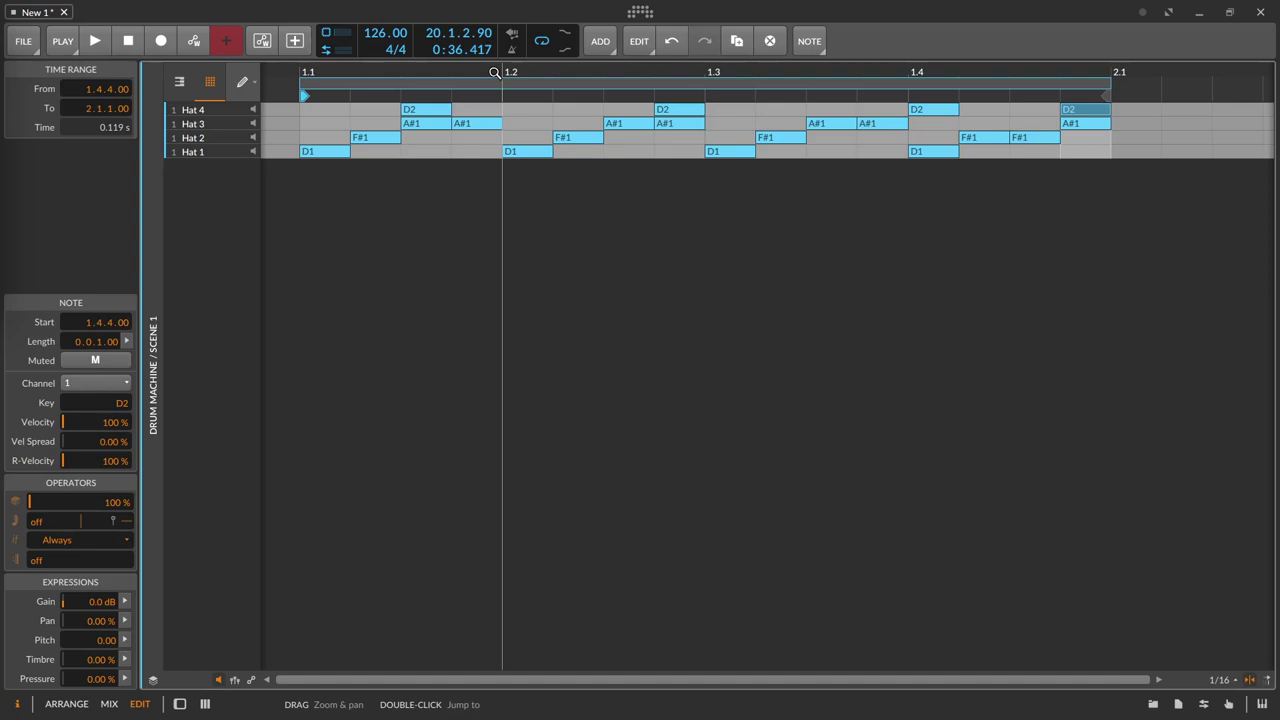
pyautogui.press('d')
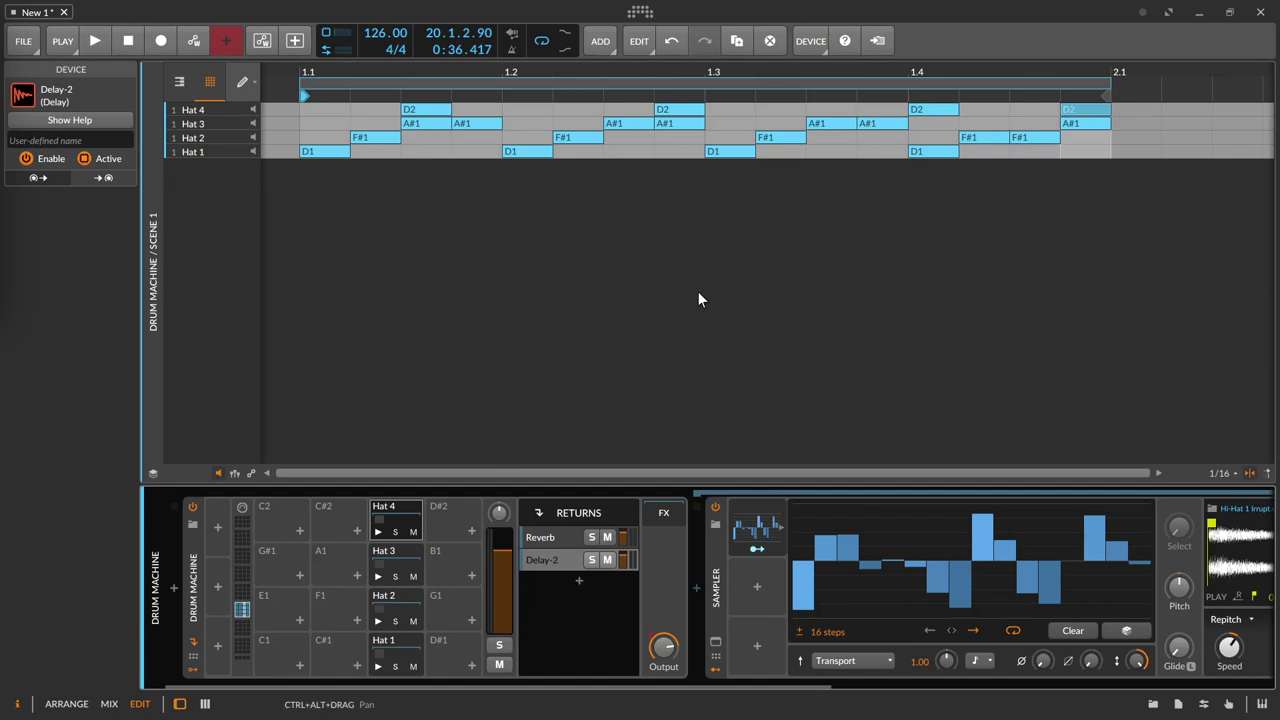